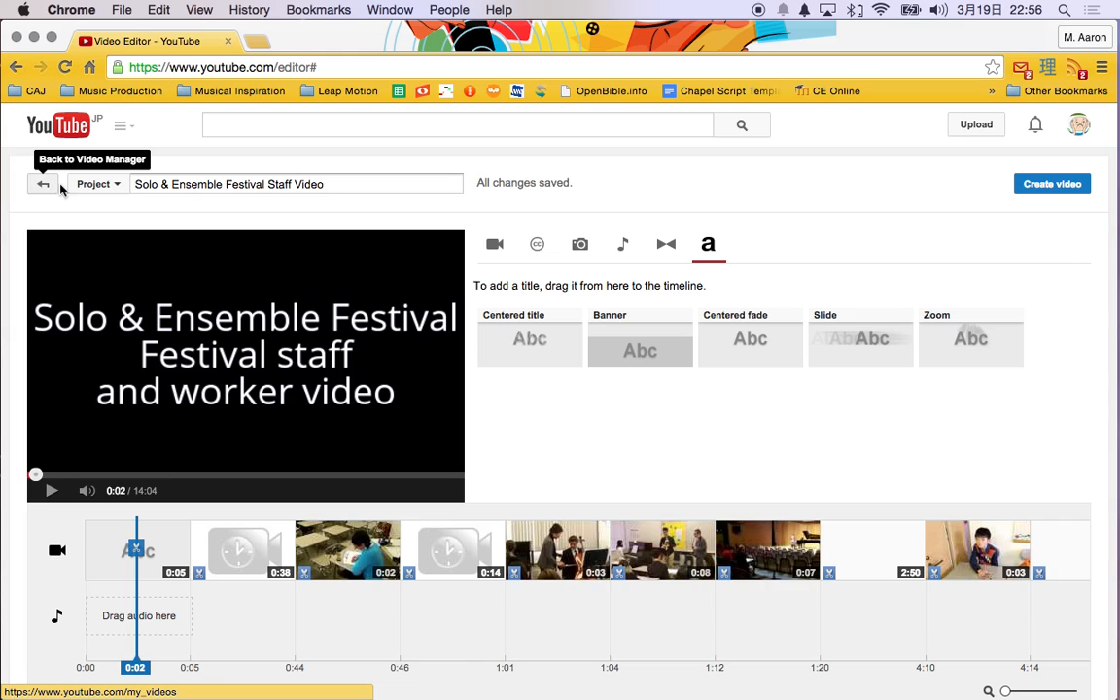
Step: Look through the uploaded videos available for the project
click(503, 247)
scroll(874, 410, down, 3)
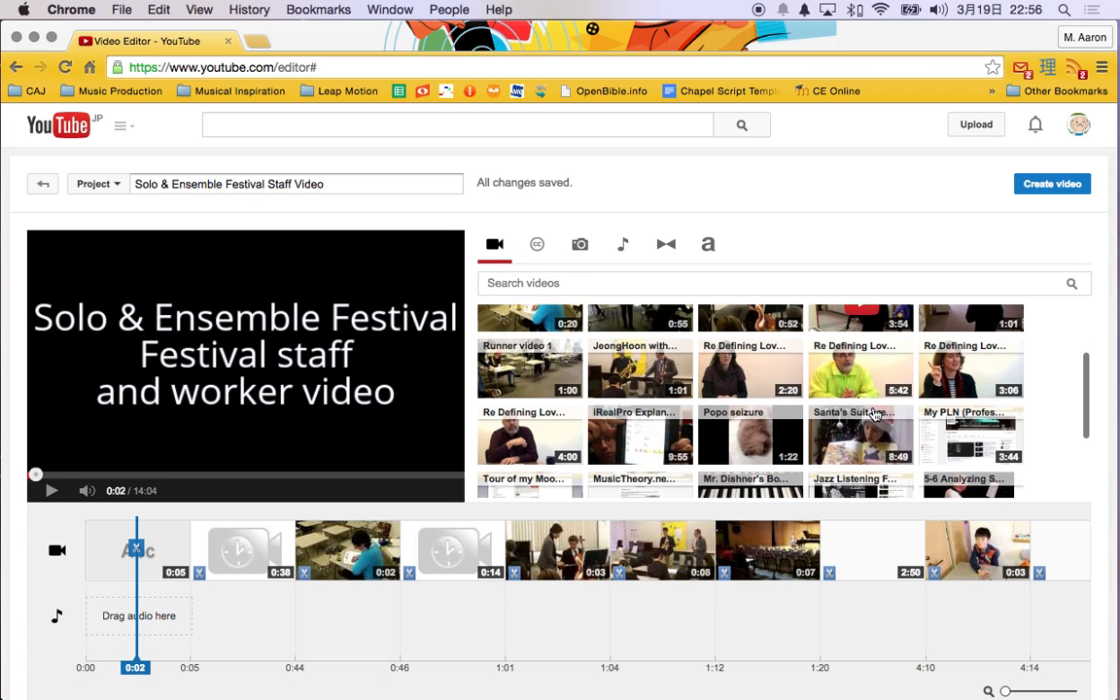
scroll(874, 409, down, 2)
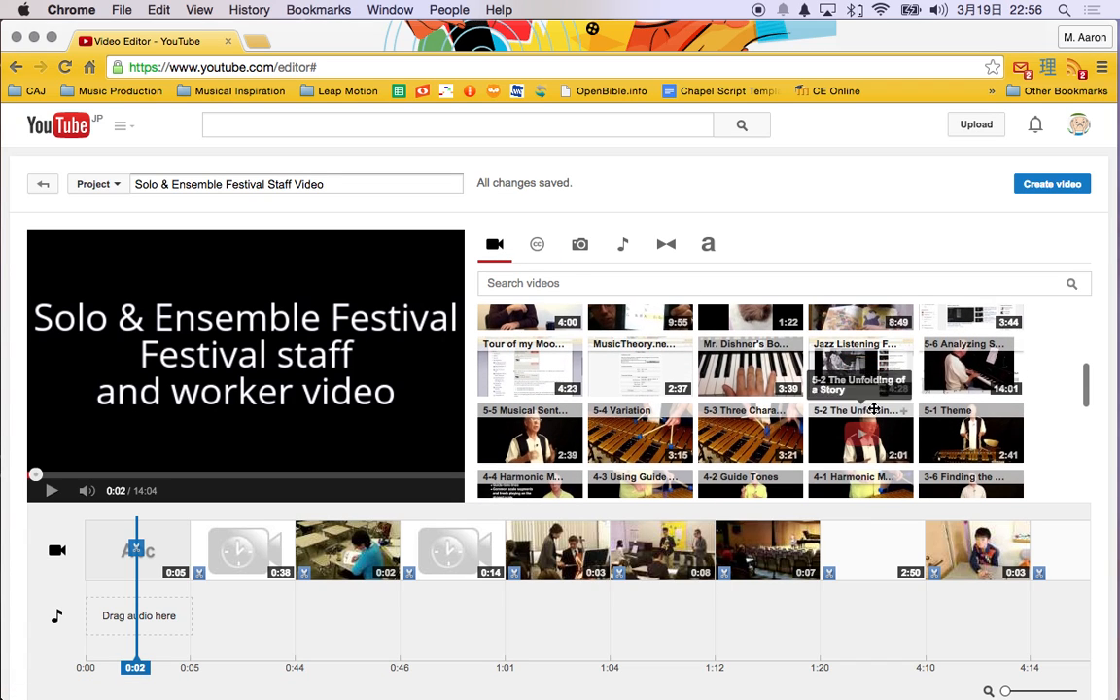
scroll(873, 409, up, 4)
scroll(874, 410, up, 1)
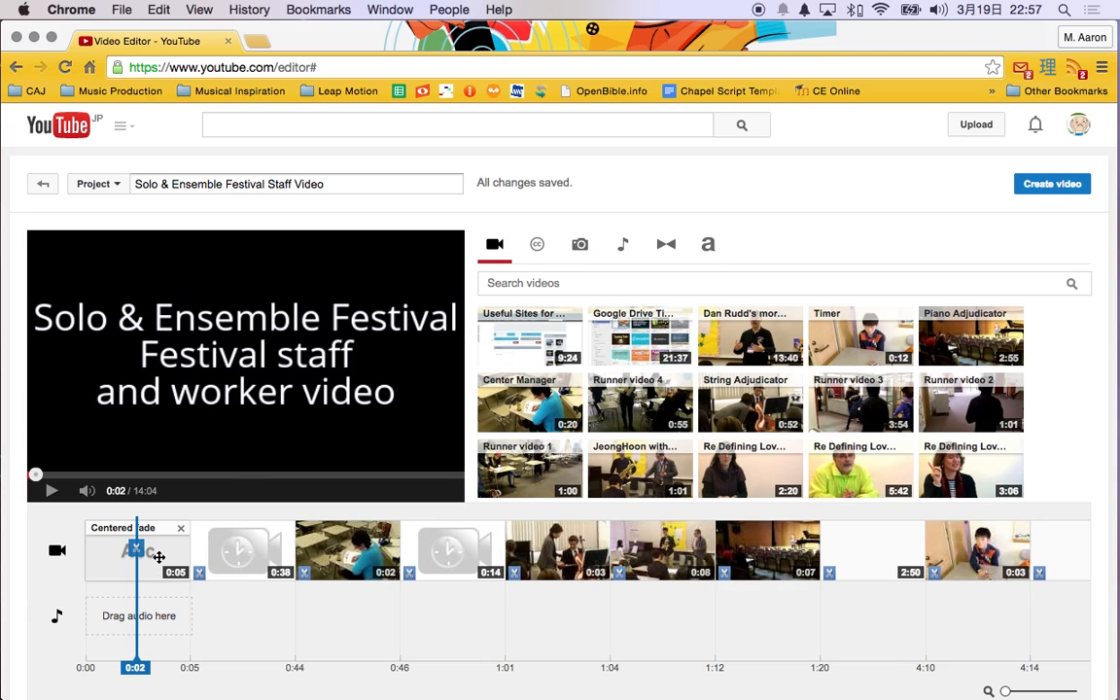
Step: Review the available title styles and the text settings of the opening Centered fade title on the timeline
click(708, 247)
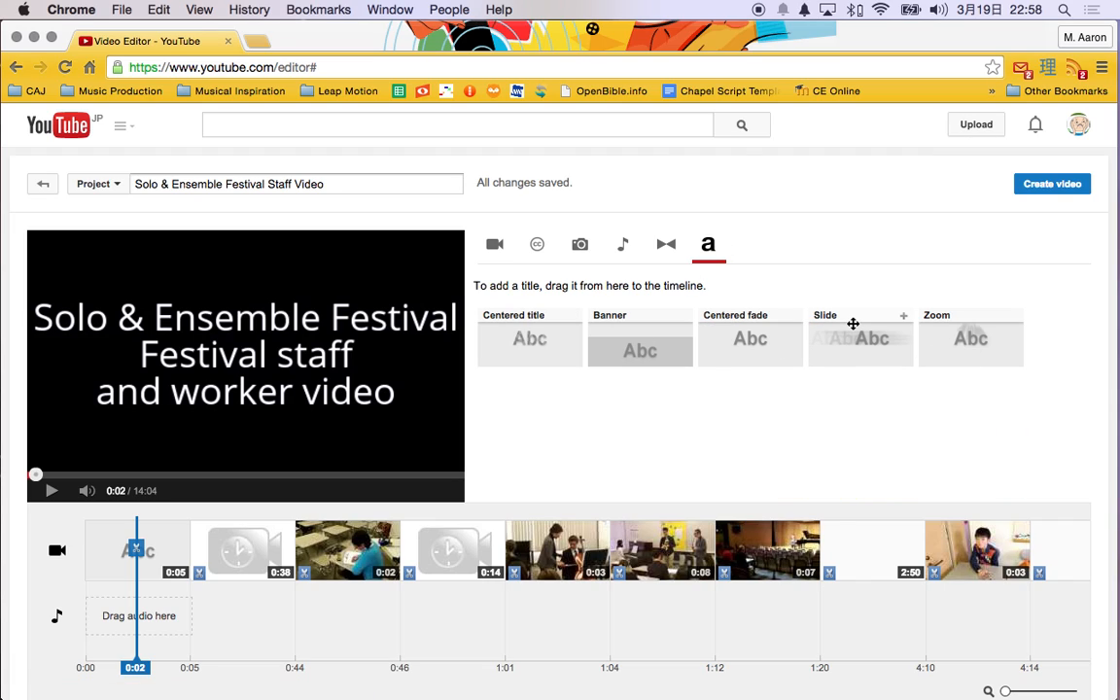
mouse_move(853, 323)
mouse_down()
mouse_move(797, 470)
mouse_move(785, 552)
mouse_move(787, 412)
mouse_move(845, 325)
mouse_move(857, 332)
mouse_up()
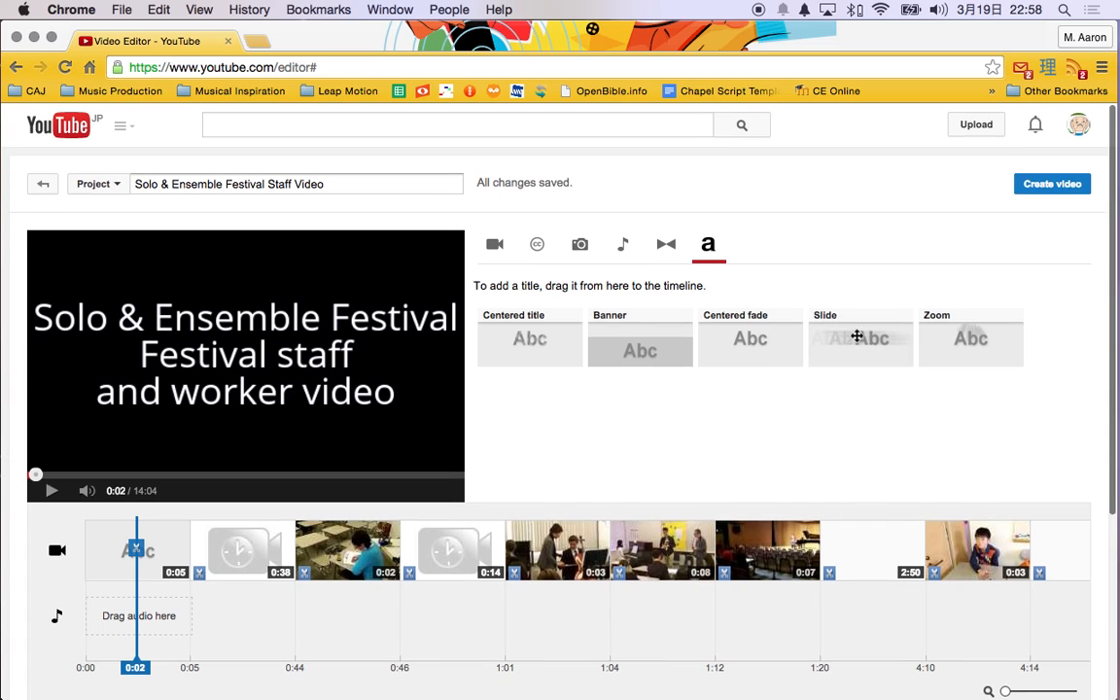
click(173, 537)
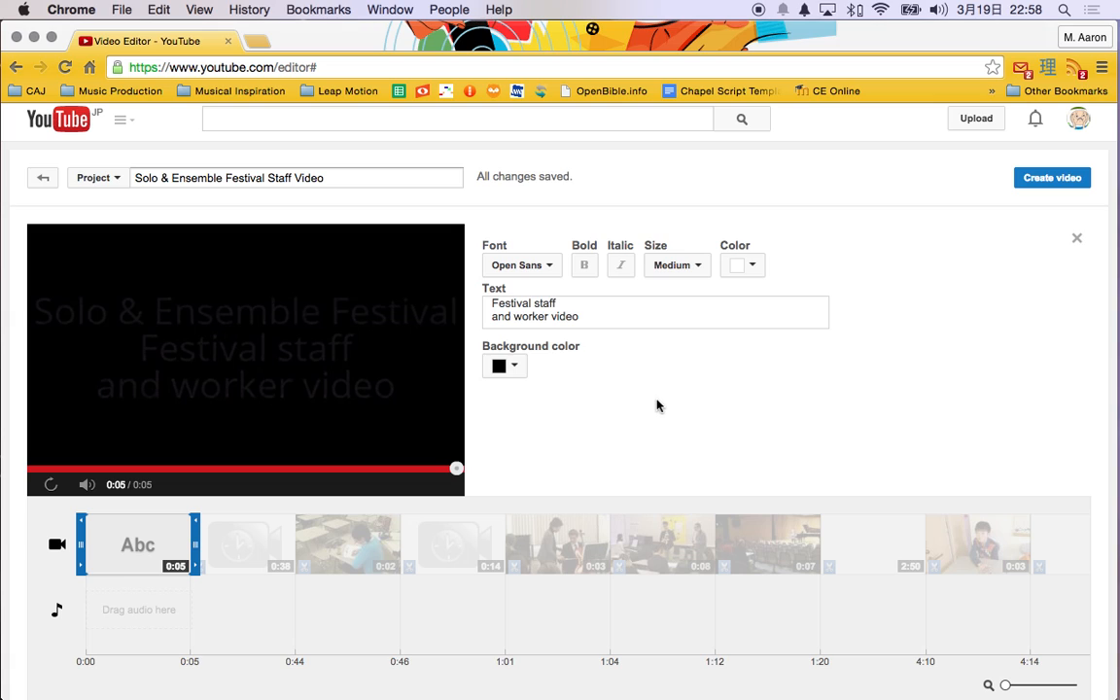
click(326, 607)
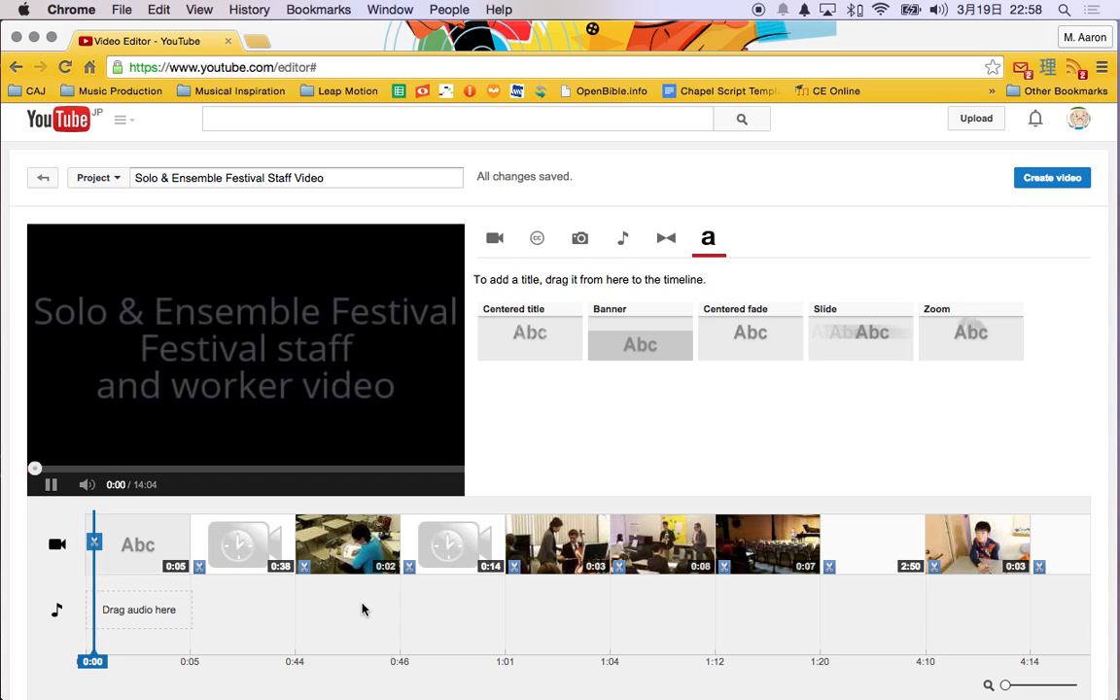
Step: Preview the project and pause it during the Piano Adjudicator clip
click(362, 607)
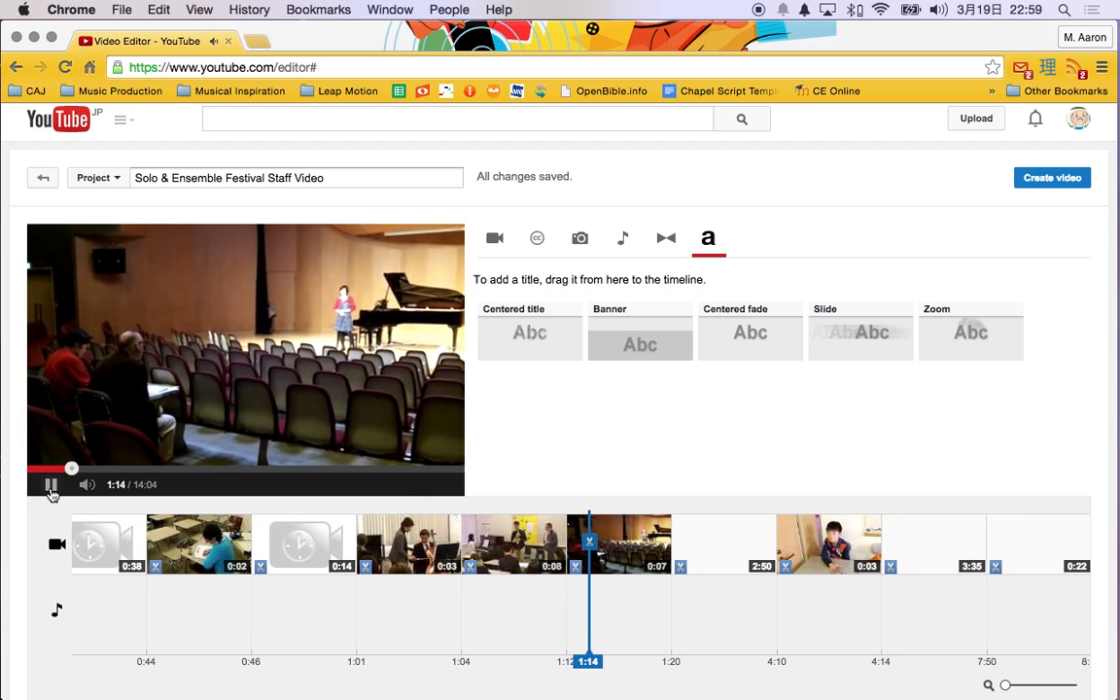
click(52, 489)
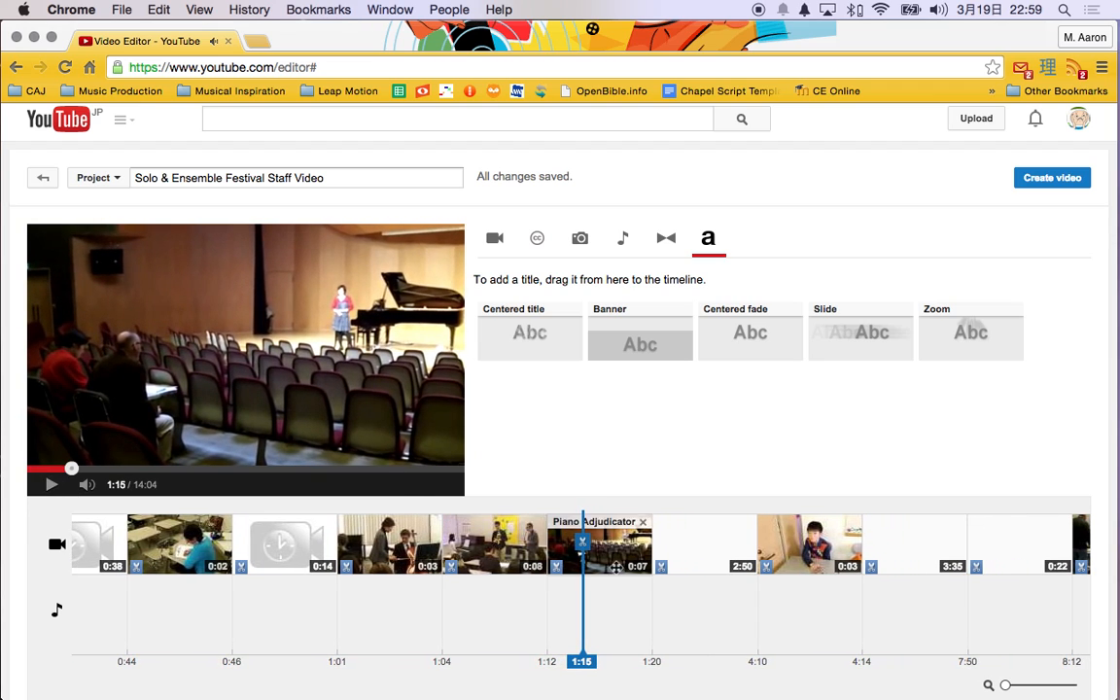
Step: Insert the String Adjudicator video between the 3-second string clip and the 8-second clip, and trim it to 5 seconds
click(495, 238)
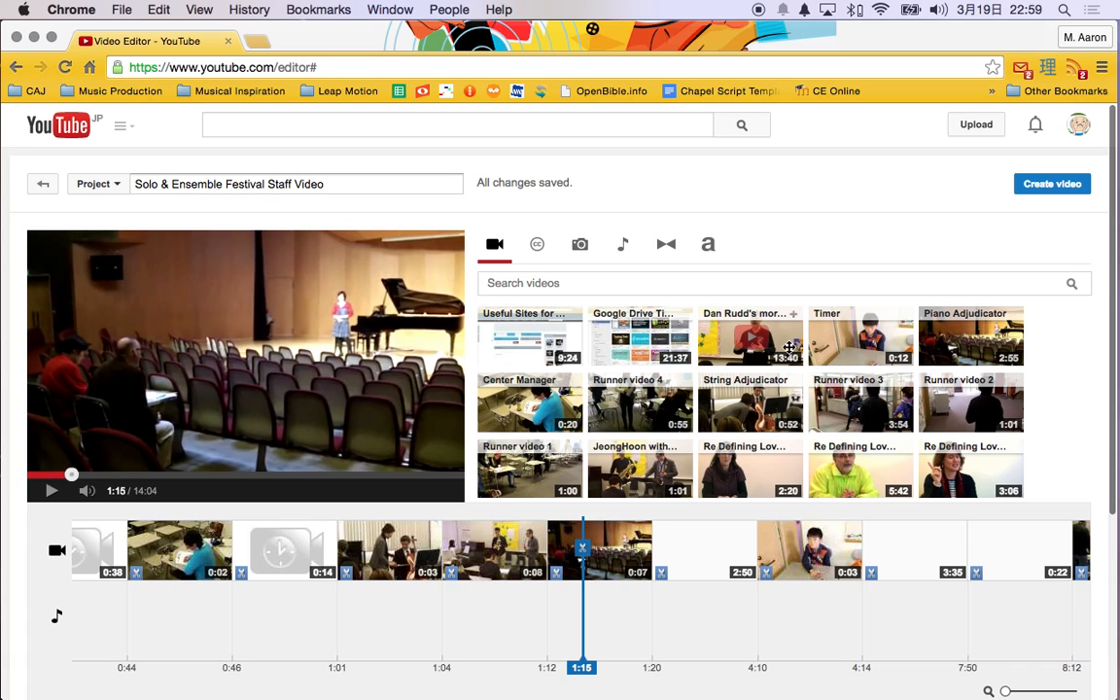
drag(724, 397, 462, 564)
click(477, 558)
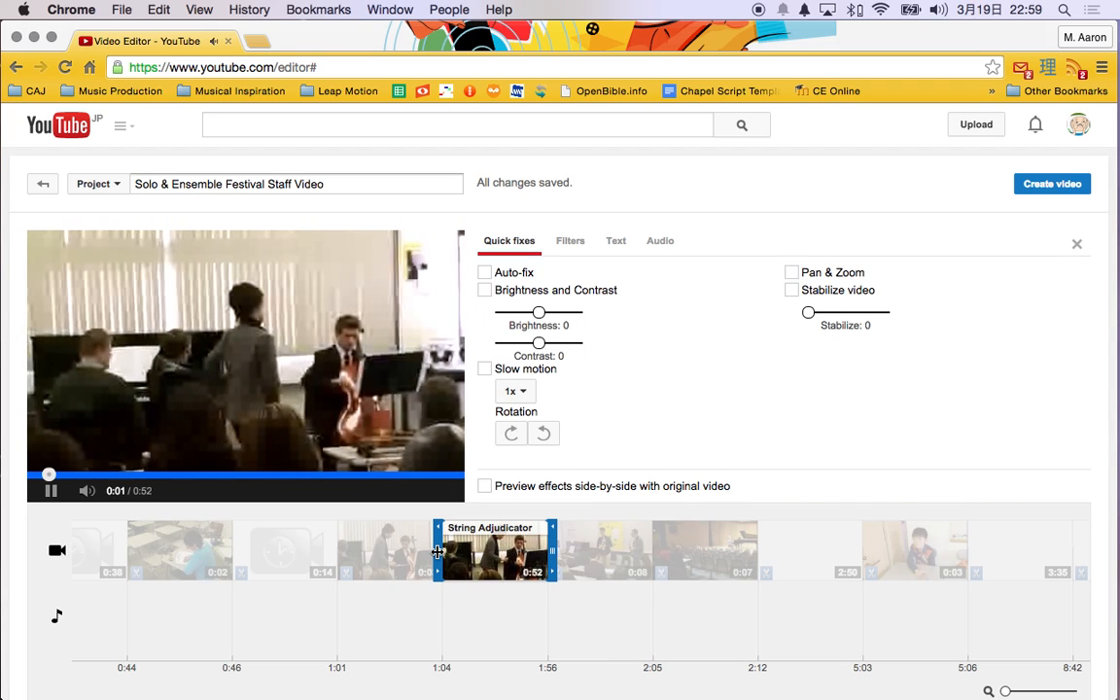
drag(551, 551, 466, 546)
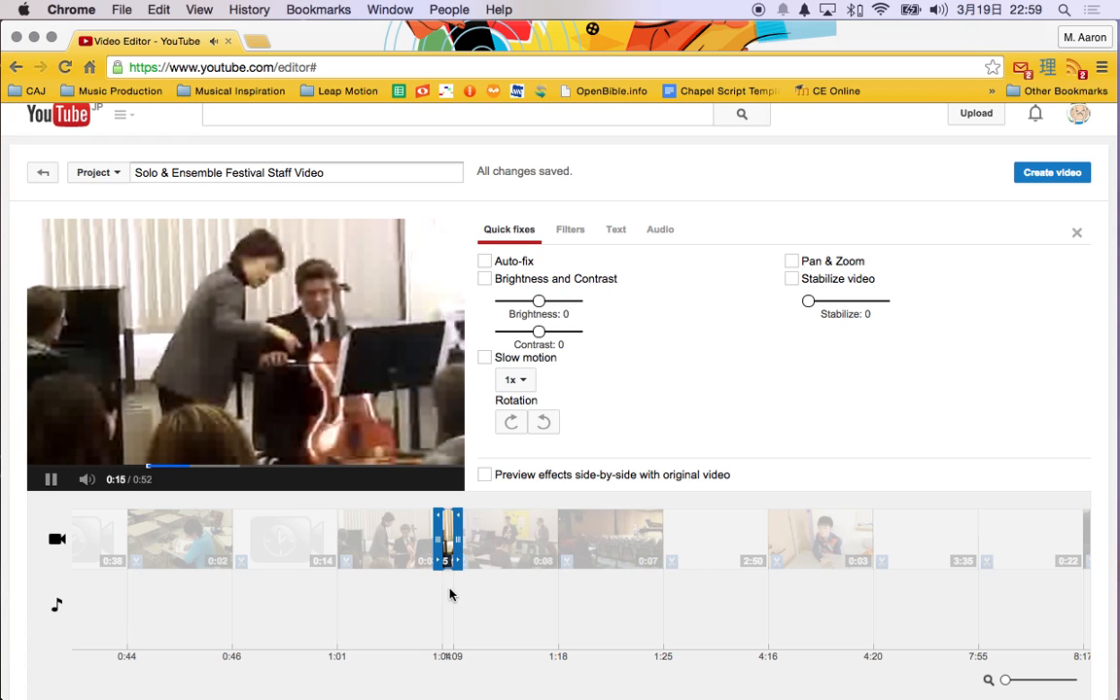
click(449, 591)
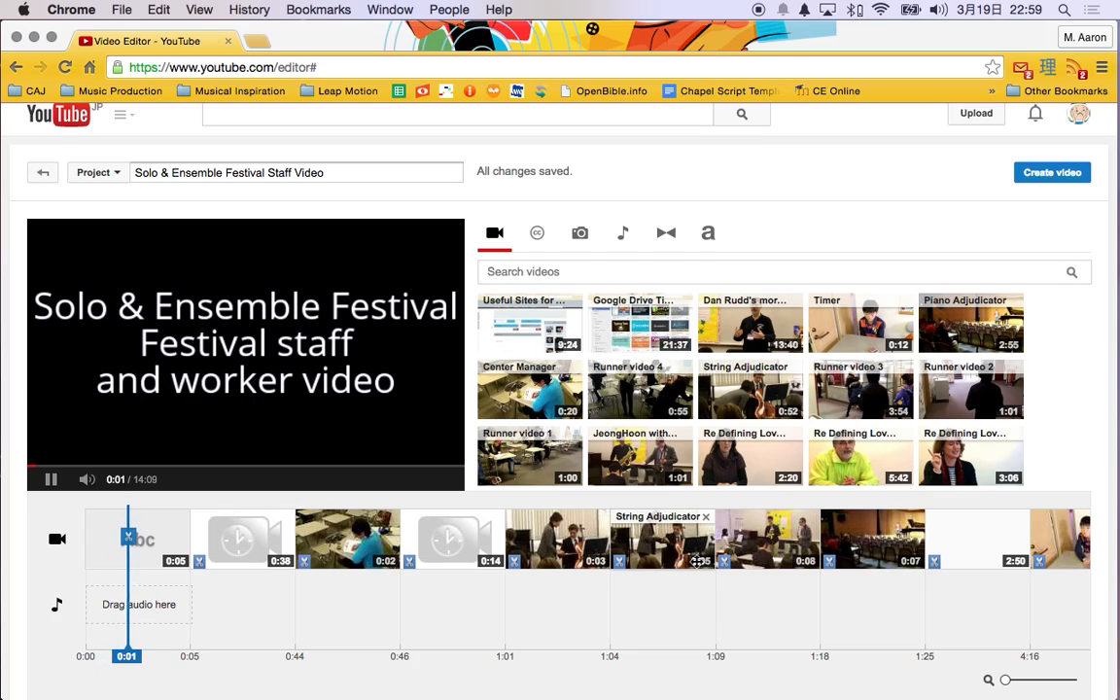
Step: Stop the preview and try moving the 5-second String Adjudicator clip earlier and back again in the timeline
click(51, 479)
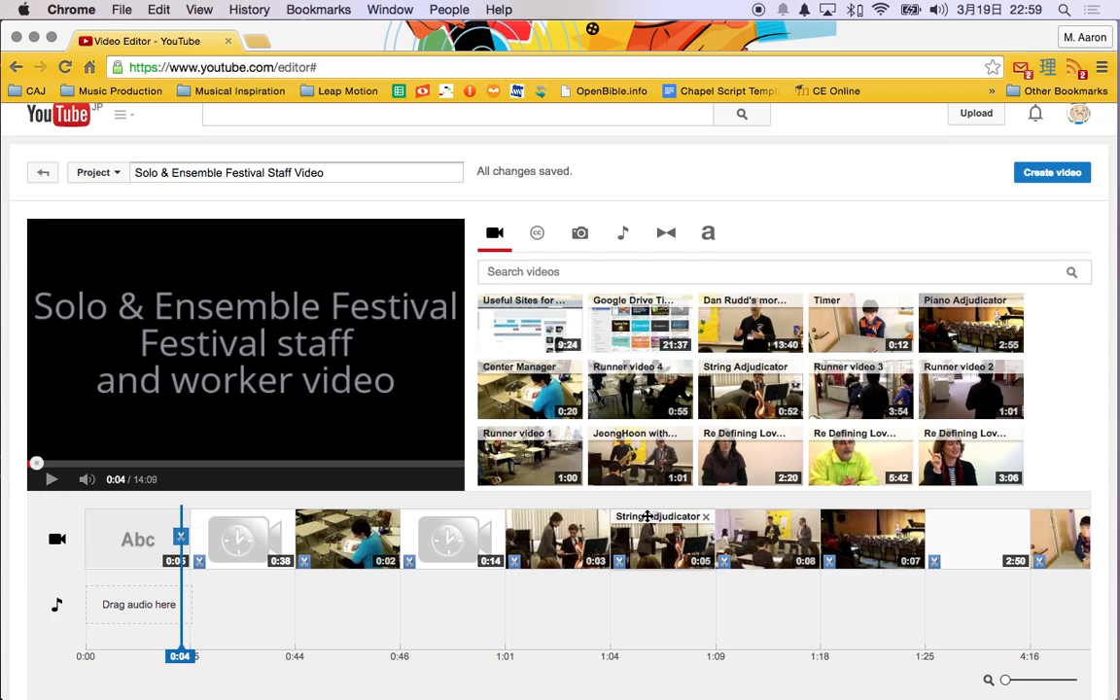
drag(653, 516, 595, 521)
drag(572, 529, 659, 539)
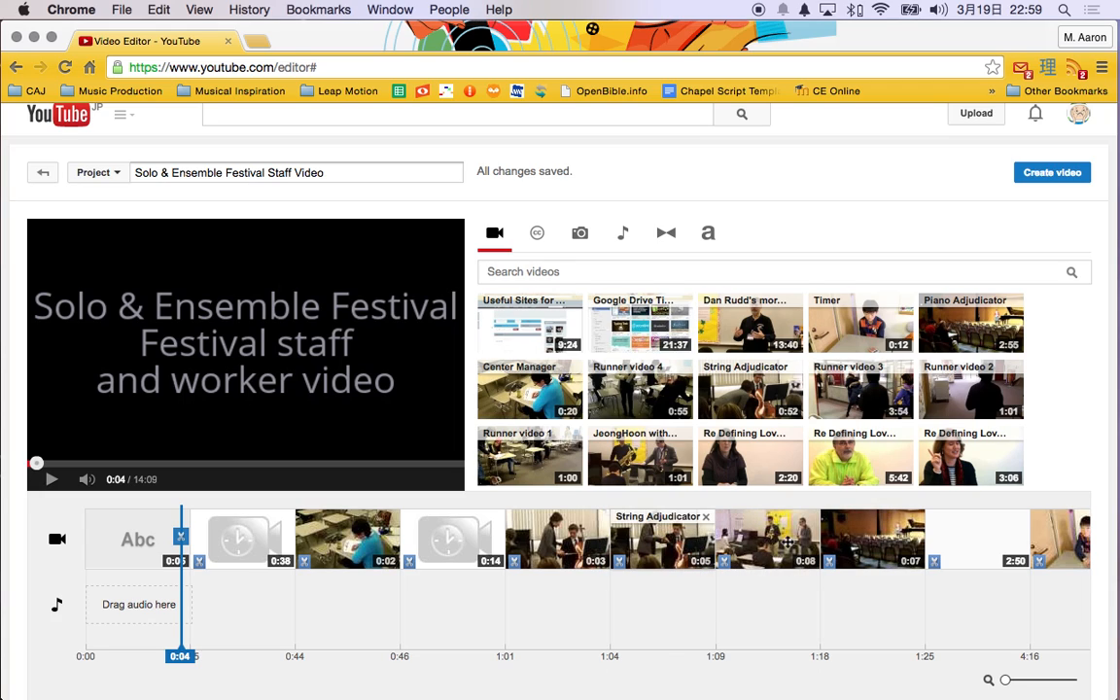
Step: Remove the added 5-second String Adjudicator clip from the timeline and briefly preview the project
click(706, 516)
click(53, 479)
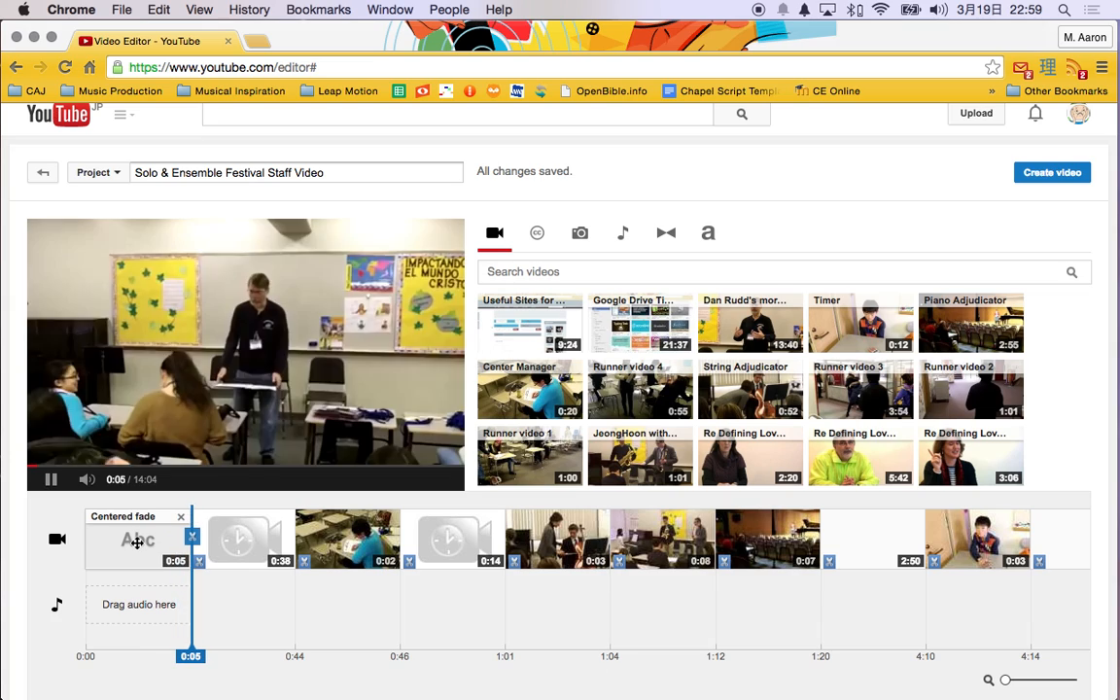
click(52, 482)
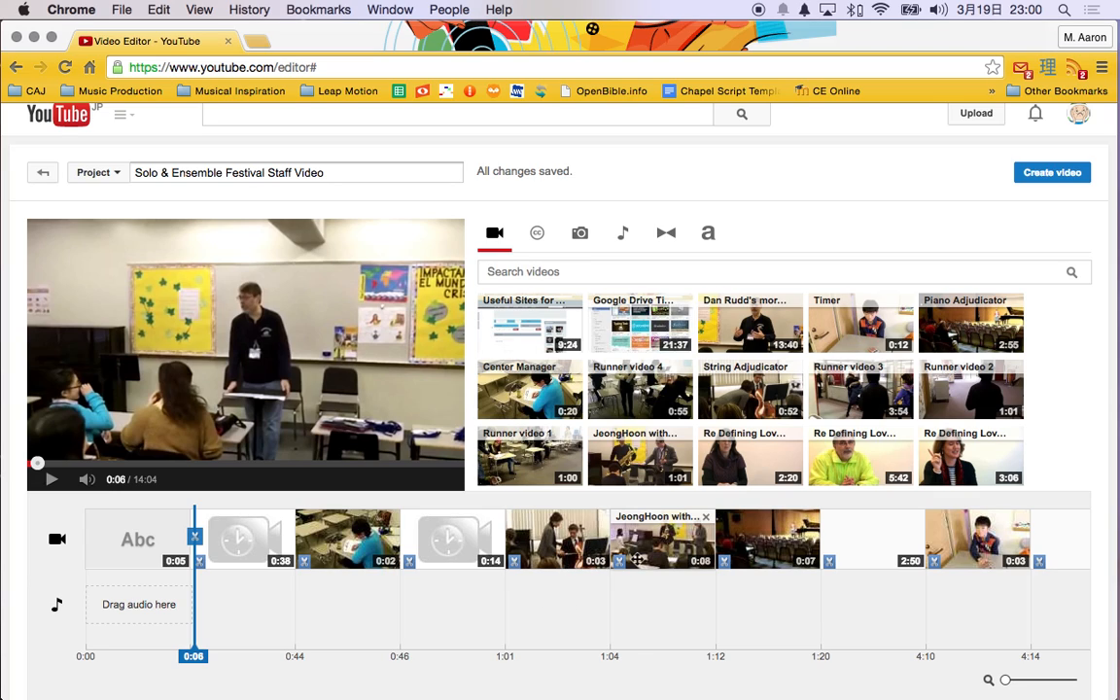
Step: Look over the remaining timeline clips as far as the closing title
scroll(634, 559, right, 5)
scroll(641, 559, right, 4)
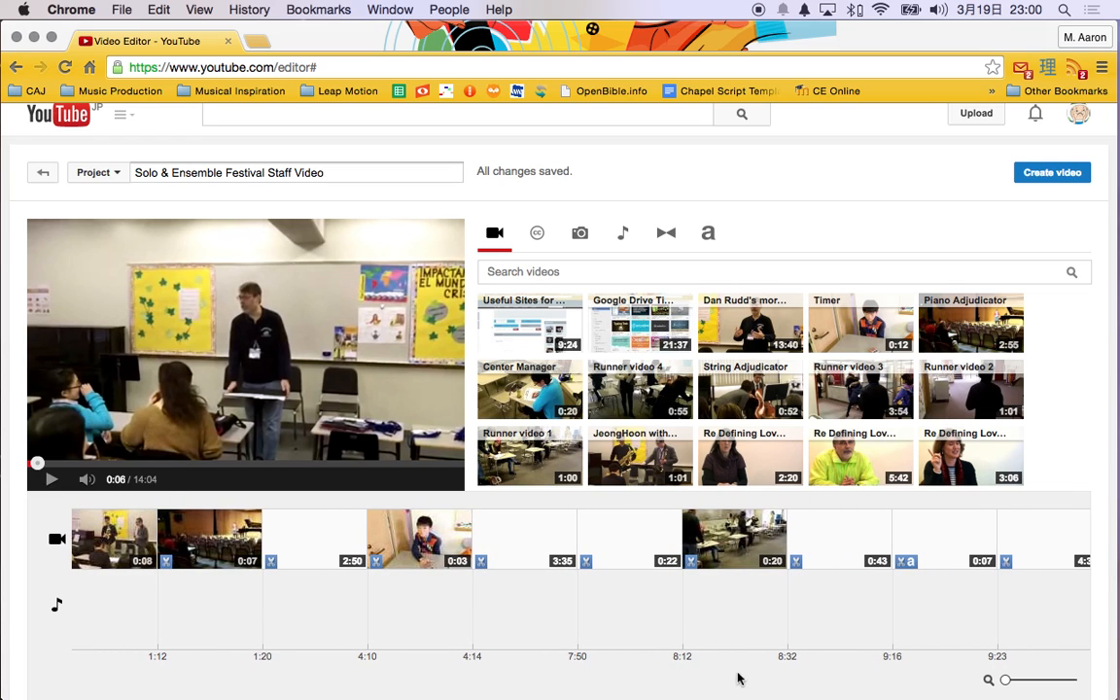
scroll(746, 613, right, 4)
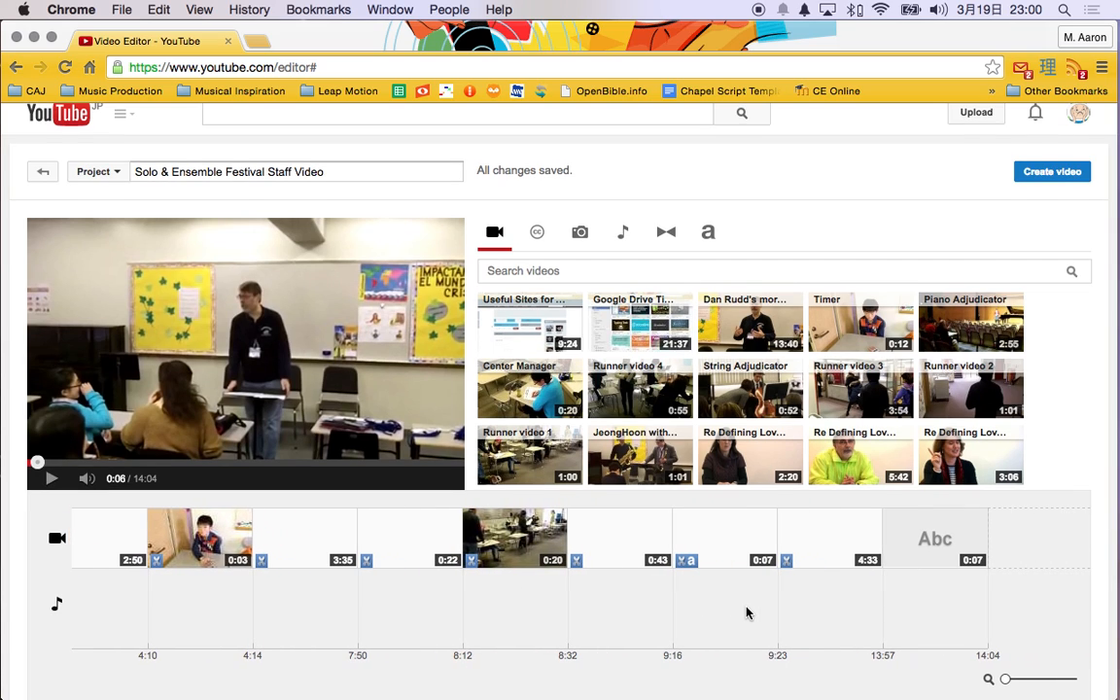
scroll(744, 611, left, 1)
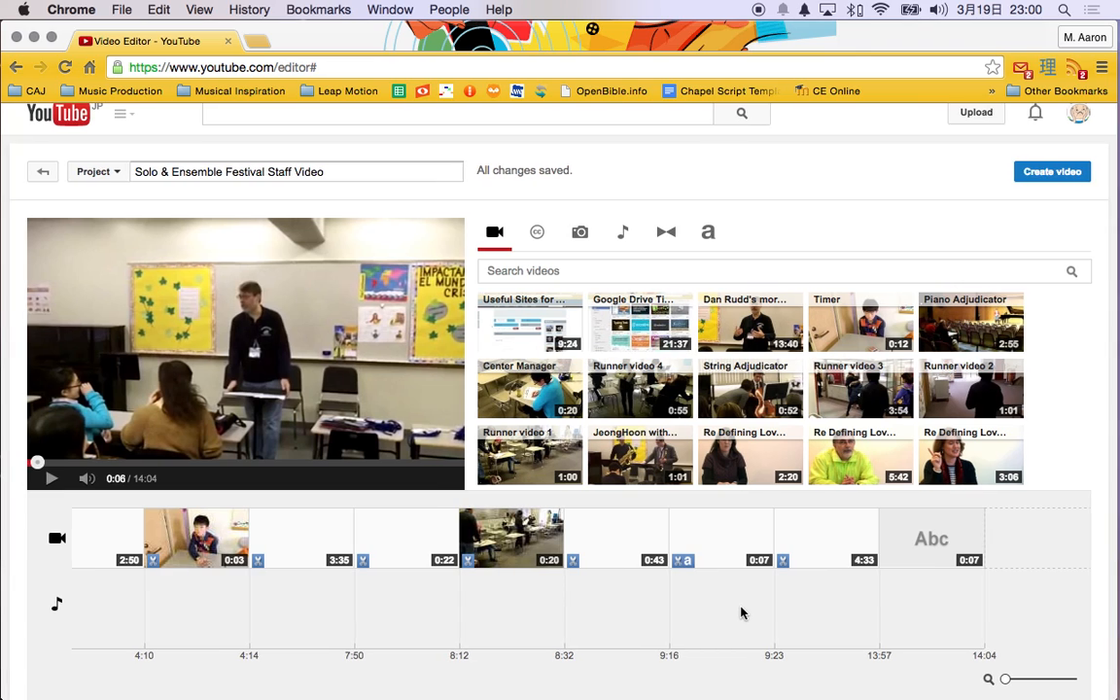
scroll(720, 603, left, 3)
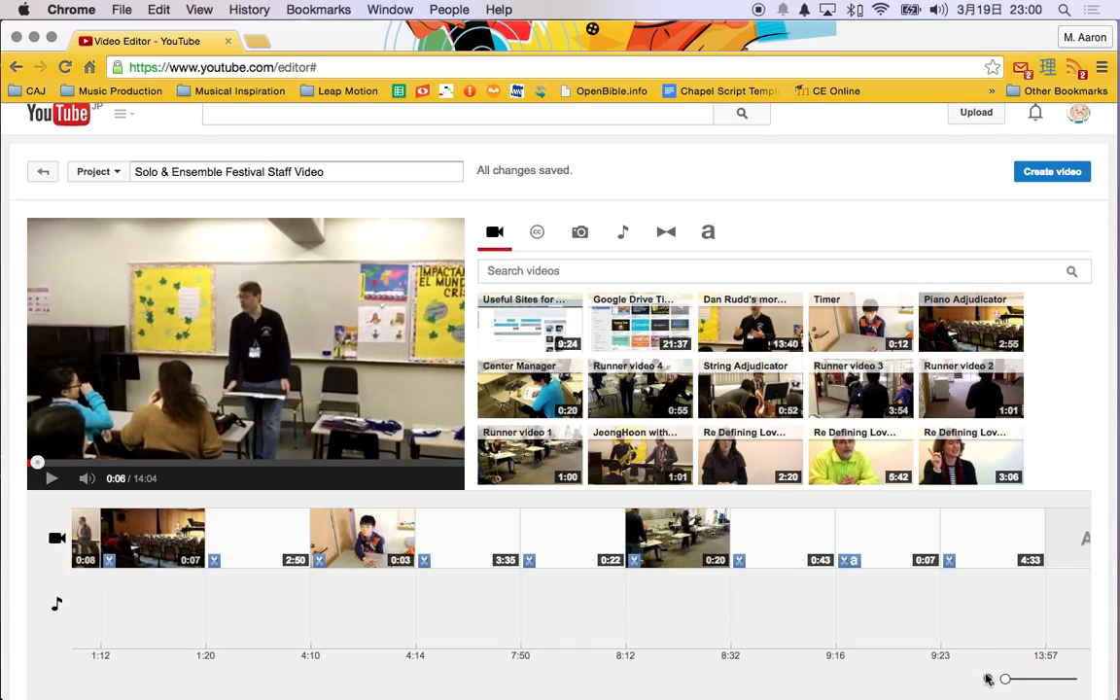
Step: Examine the Runner video 1 clip at several timeline zoom levels with the playhead at 8:14, ending at the widest view
drag(1006, 683, 1038, 686)
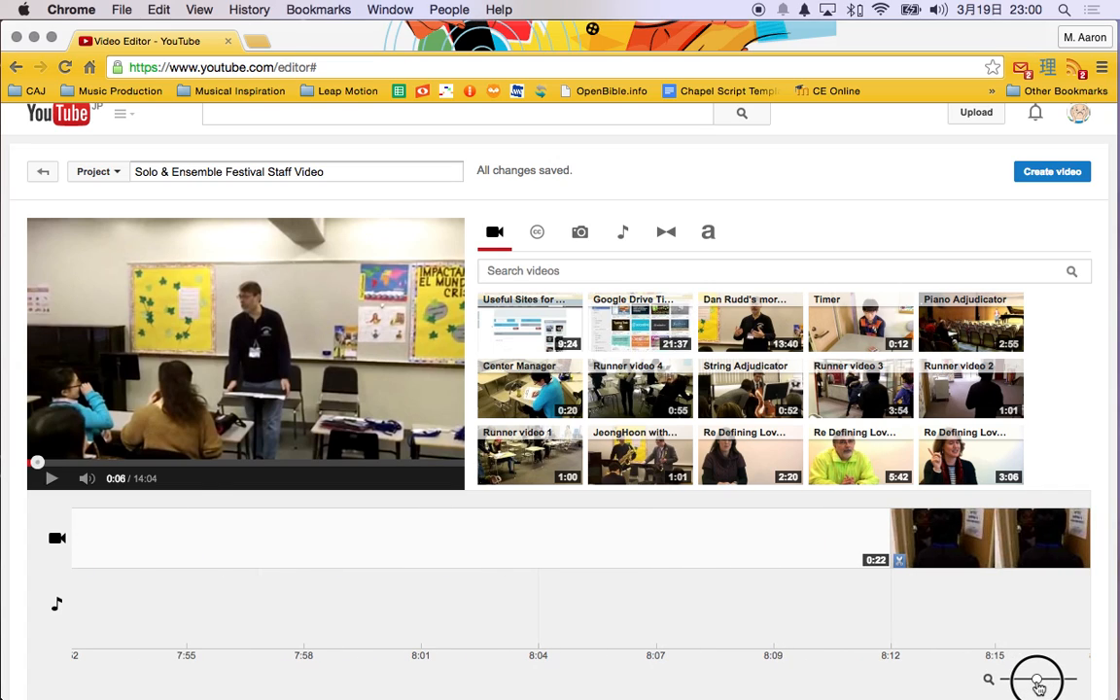
click(953, 607)
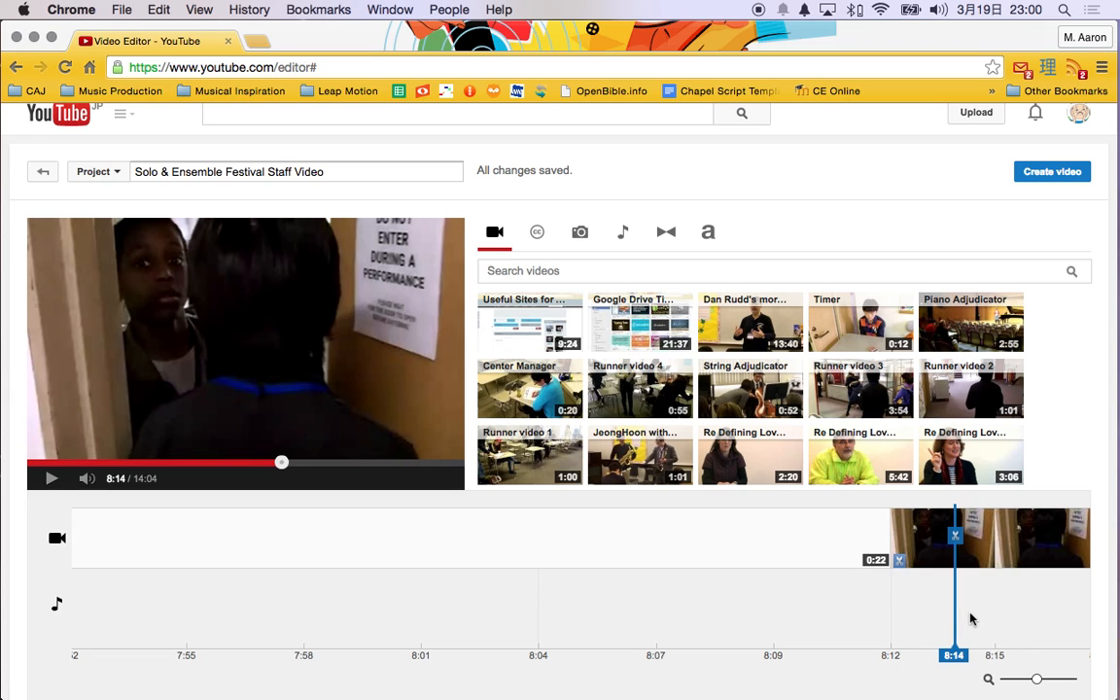
scroll(969, 618, right, 10)
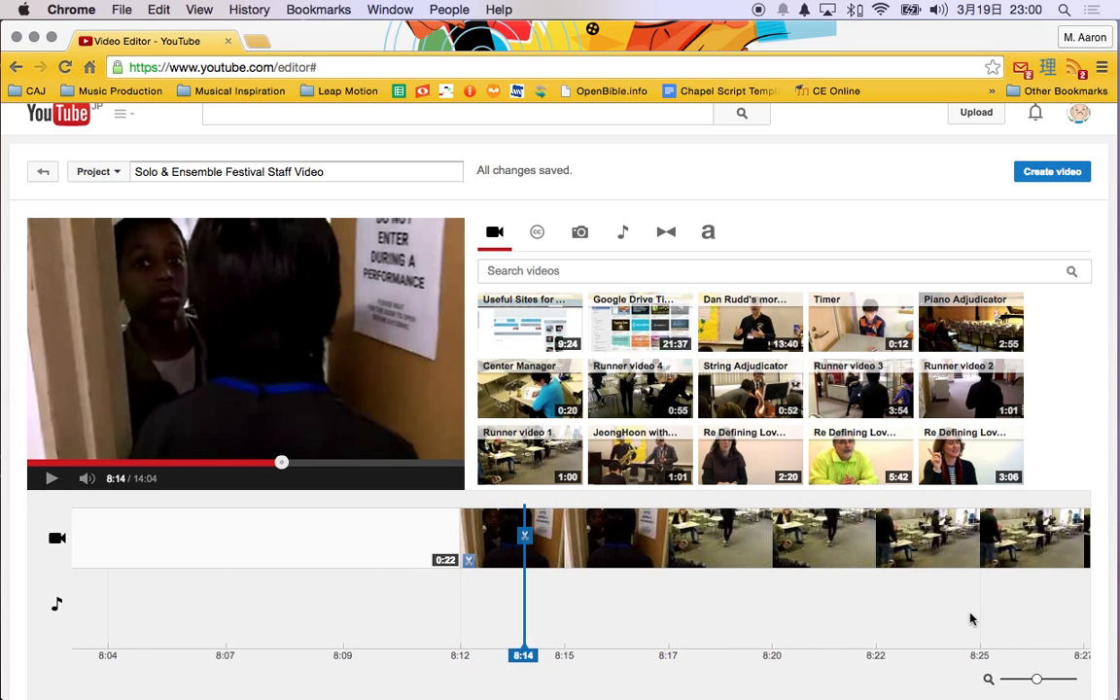
scroll(969, 618, right, 7)
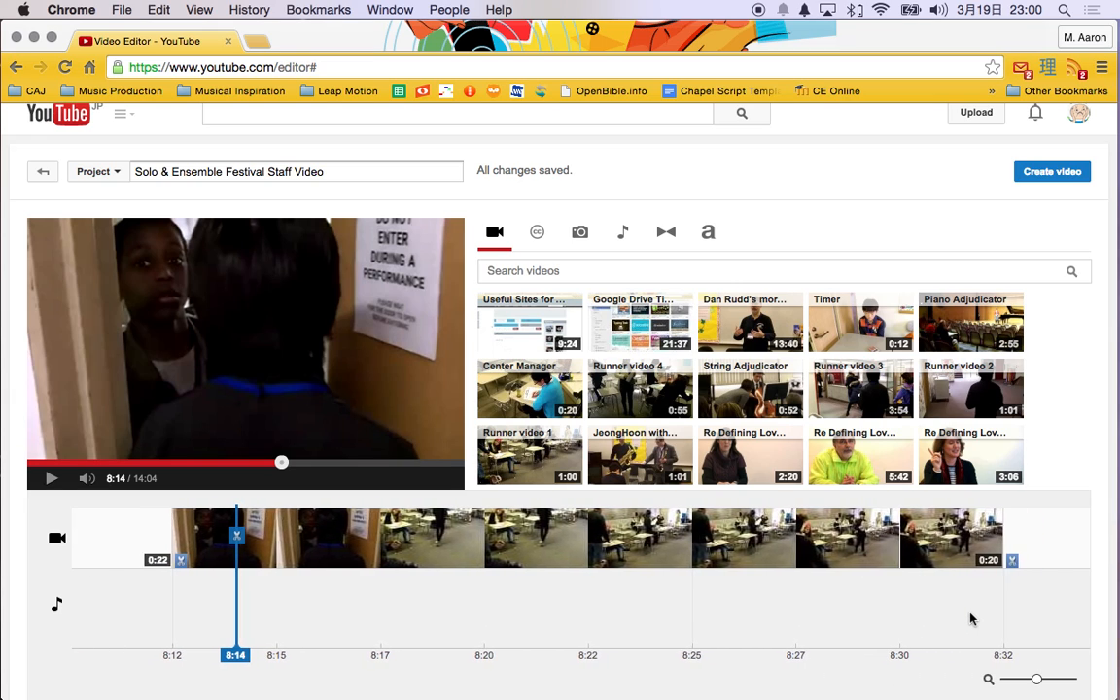
drag(1038, 683, 1064, 683)
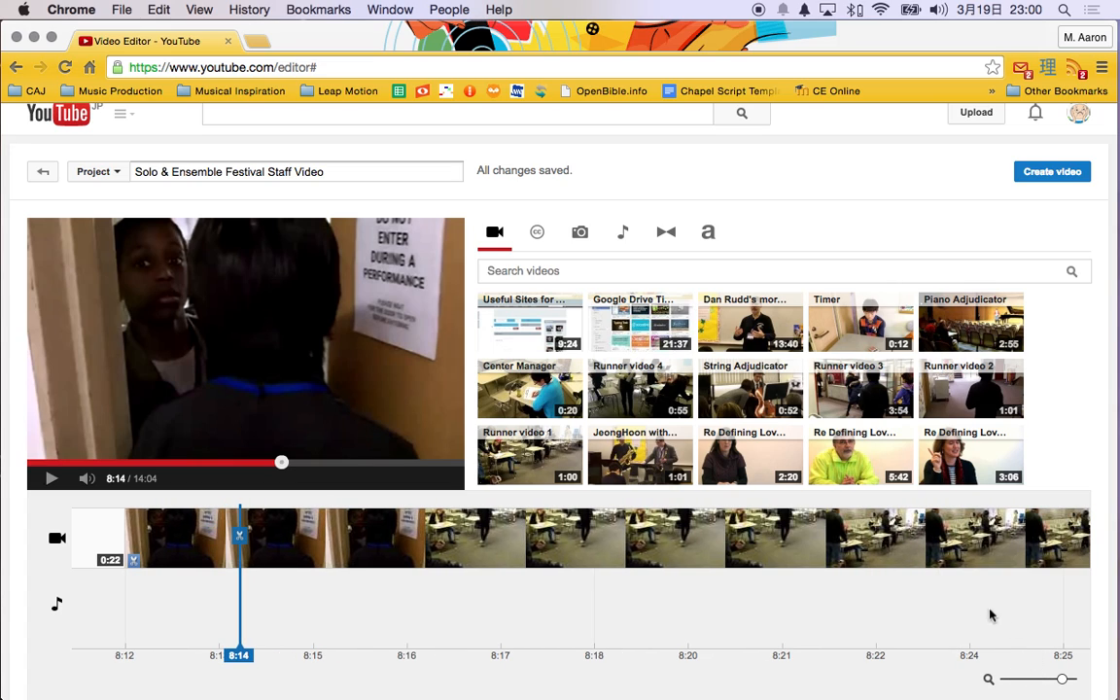
click(1025, 684)
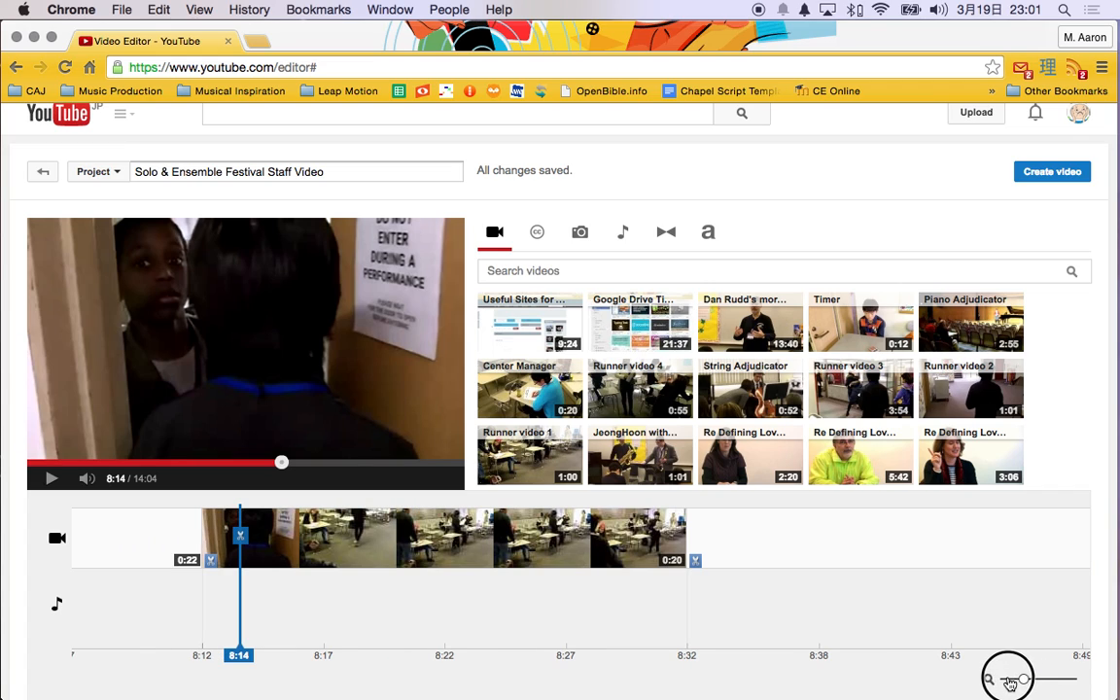
click(997, 681)
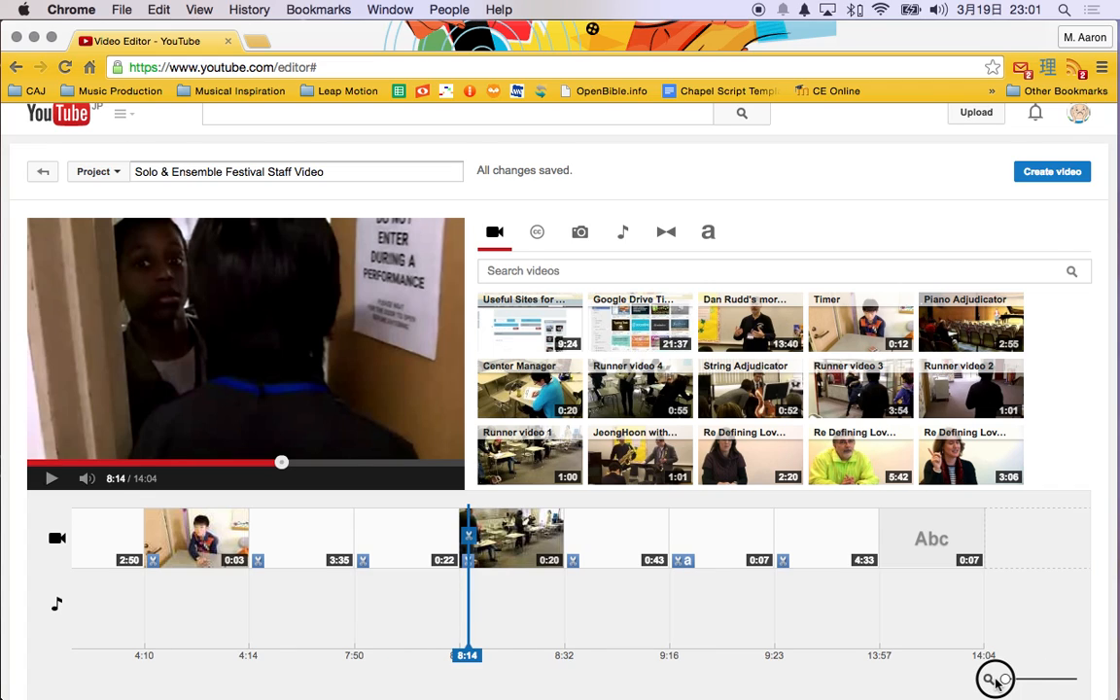
scroll(987, 681, up, 1)
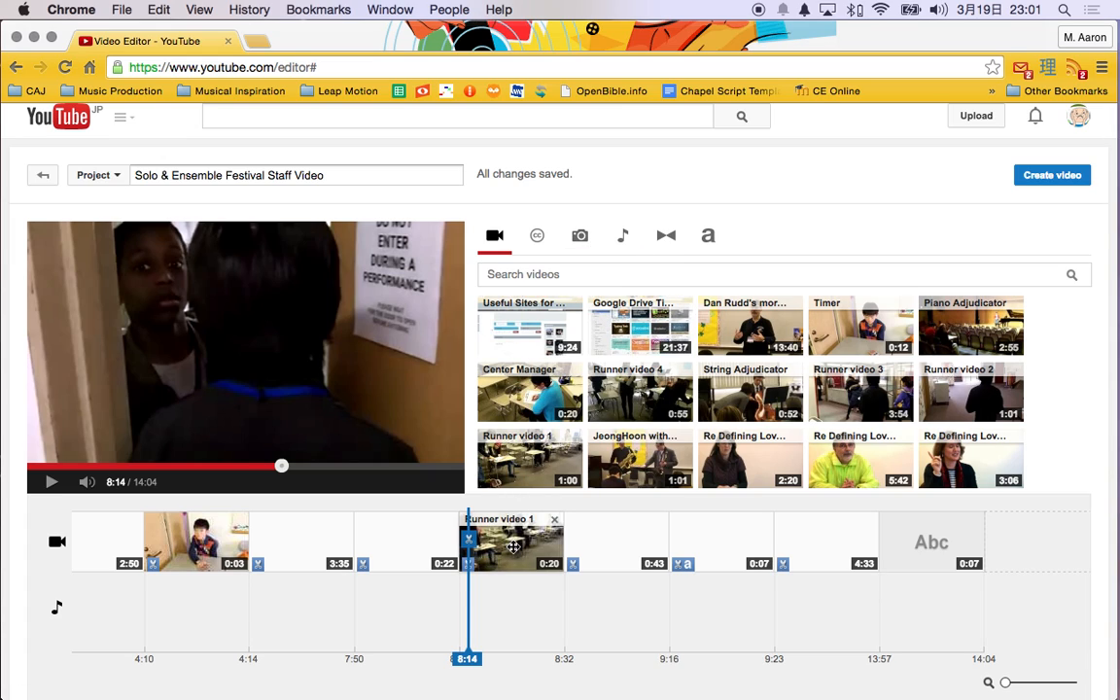
Step: Try stabilizing the 20-second Runner video 1 clip at levels 3 and 10, and turn stabilization off again
click(513, 547)
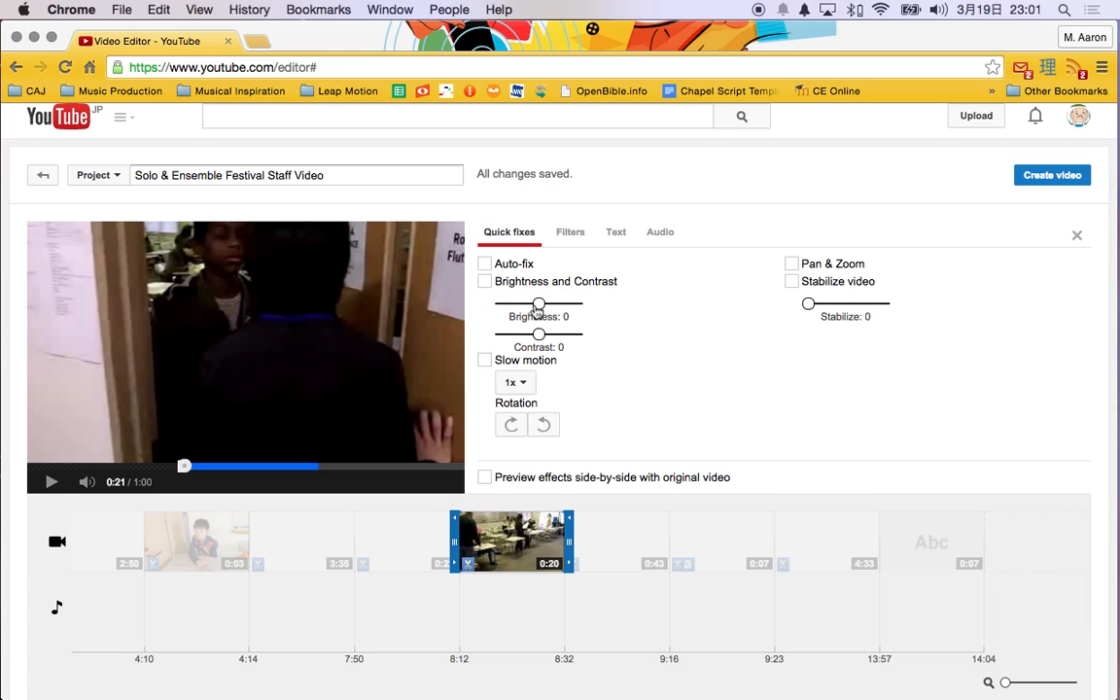
click(792, 282)
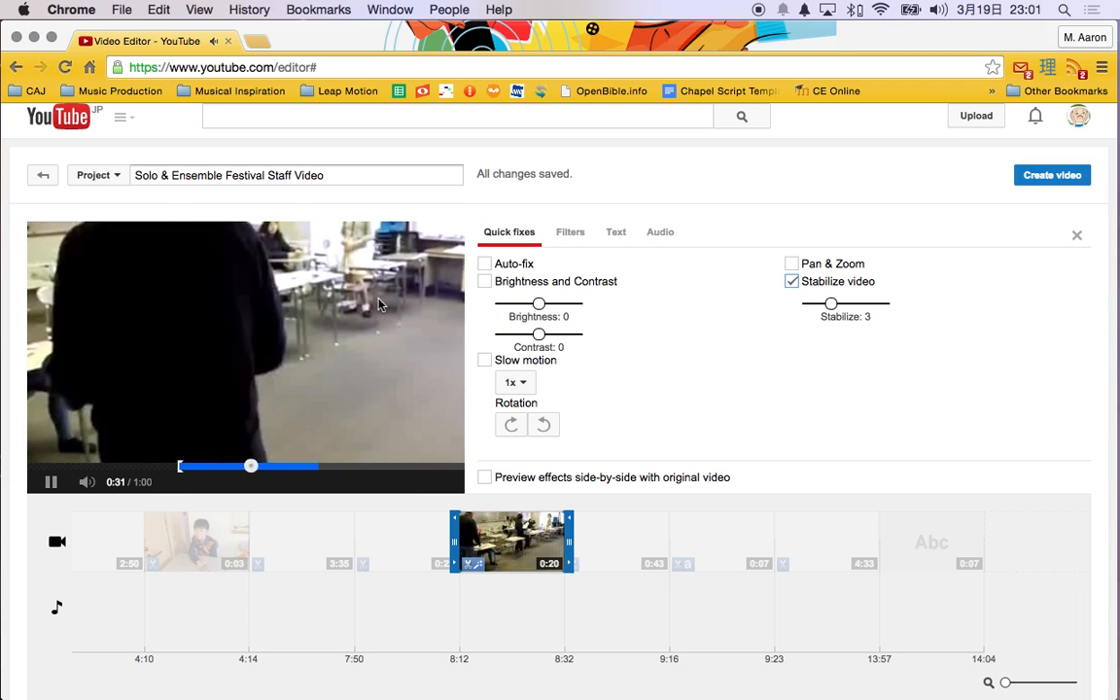
drag(837, 305, 882, 305)
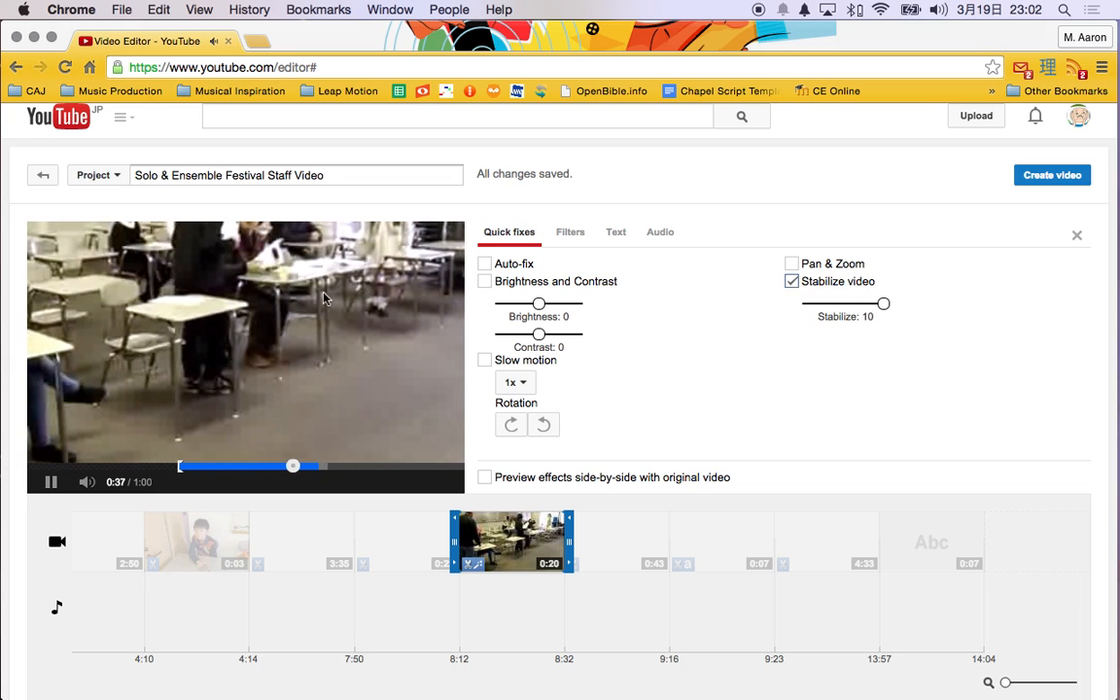
click(791, 281)
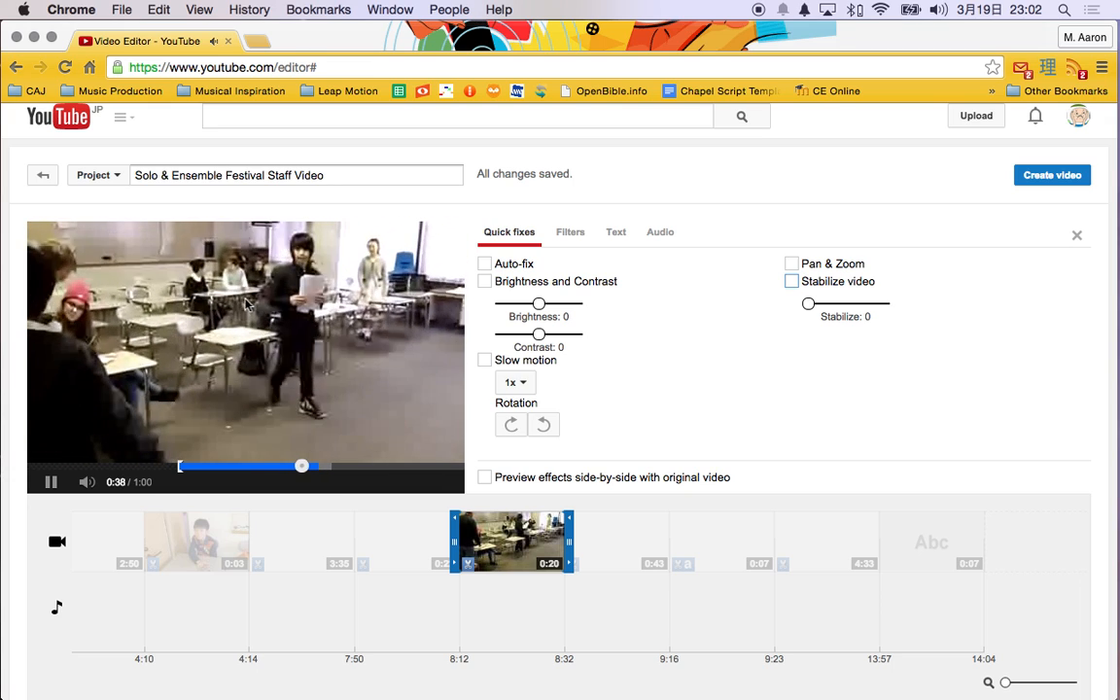
Step: Try the Pan & Zoom effect on the Runner video 1 clip and turn it off again
click(214, 326)
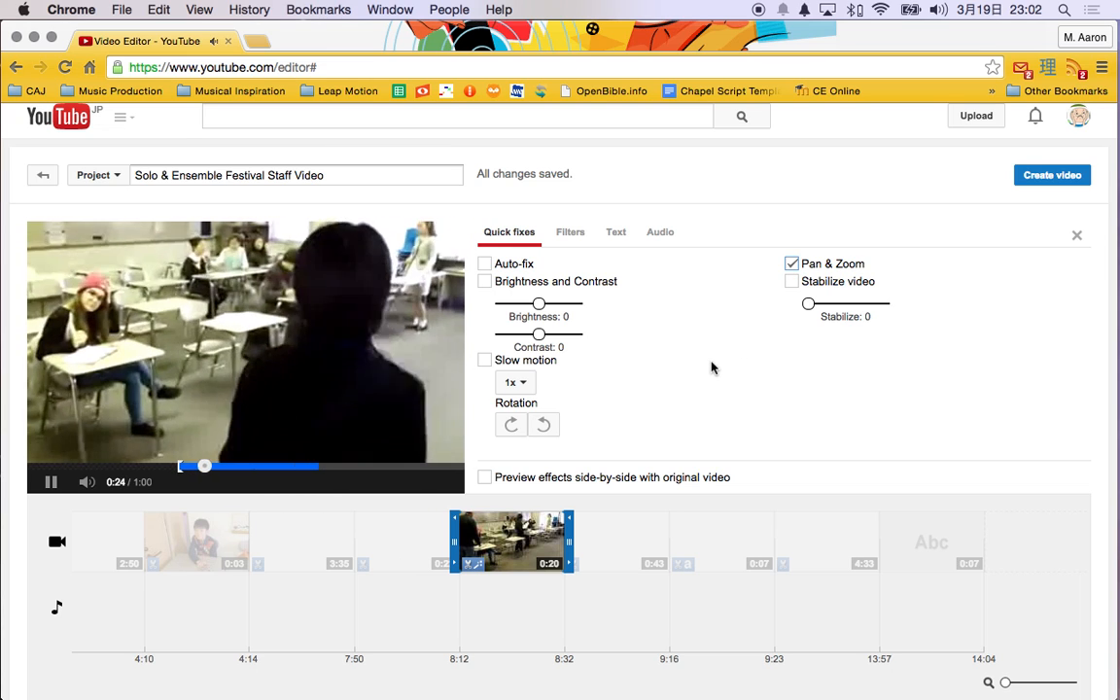
click(793, 265)
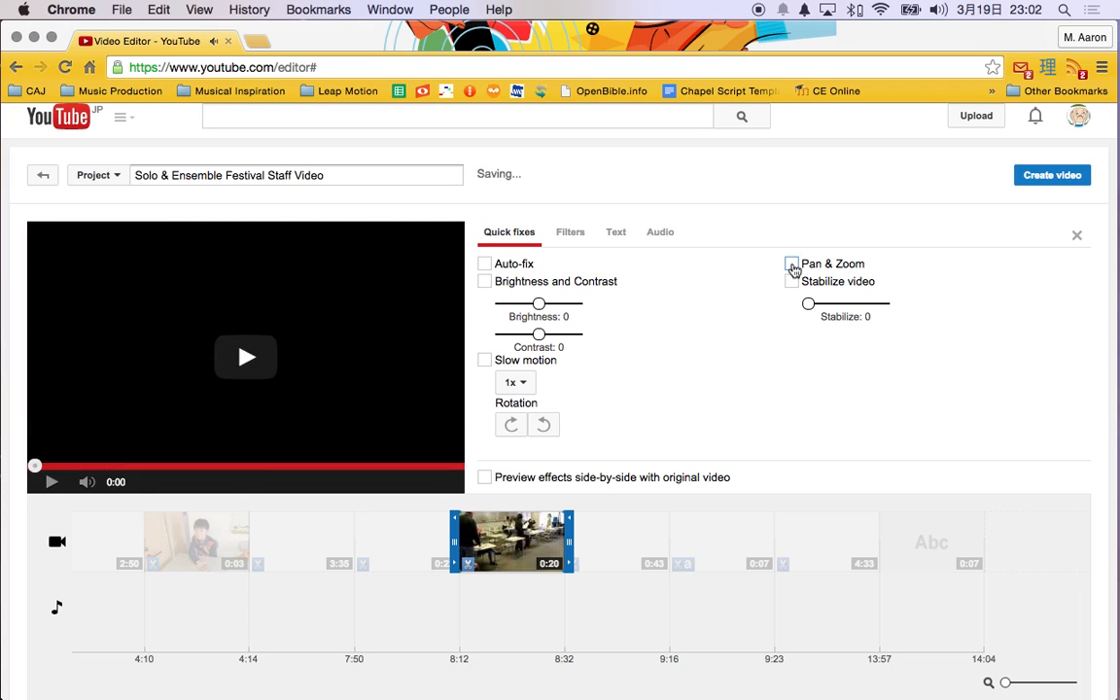
Step: Pause the preview and look through the video filters available for the 20-second Runner video 1 clip
click(55, 482)
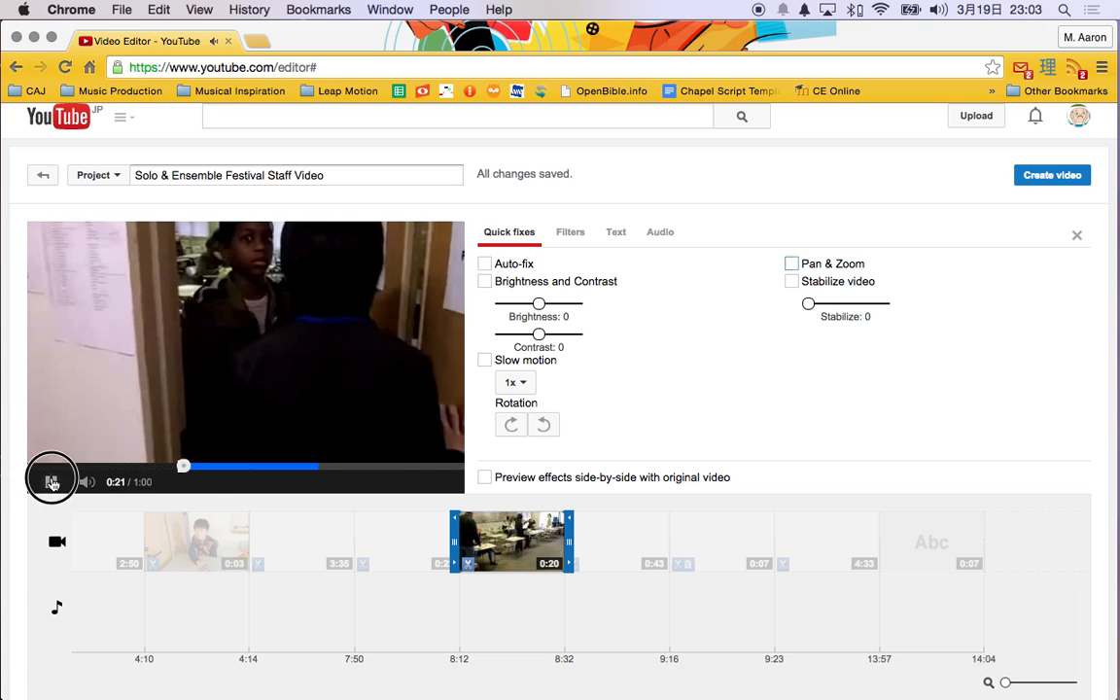
click(571, 234)
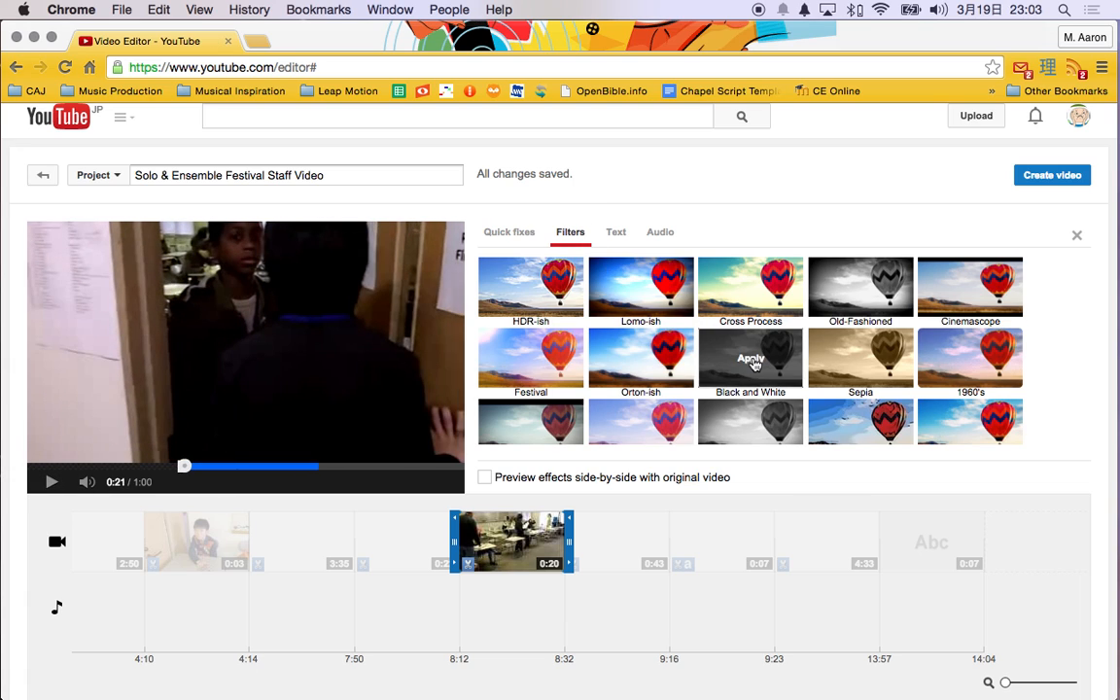
scroll(746, 360, down, 5)
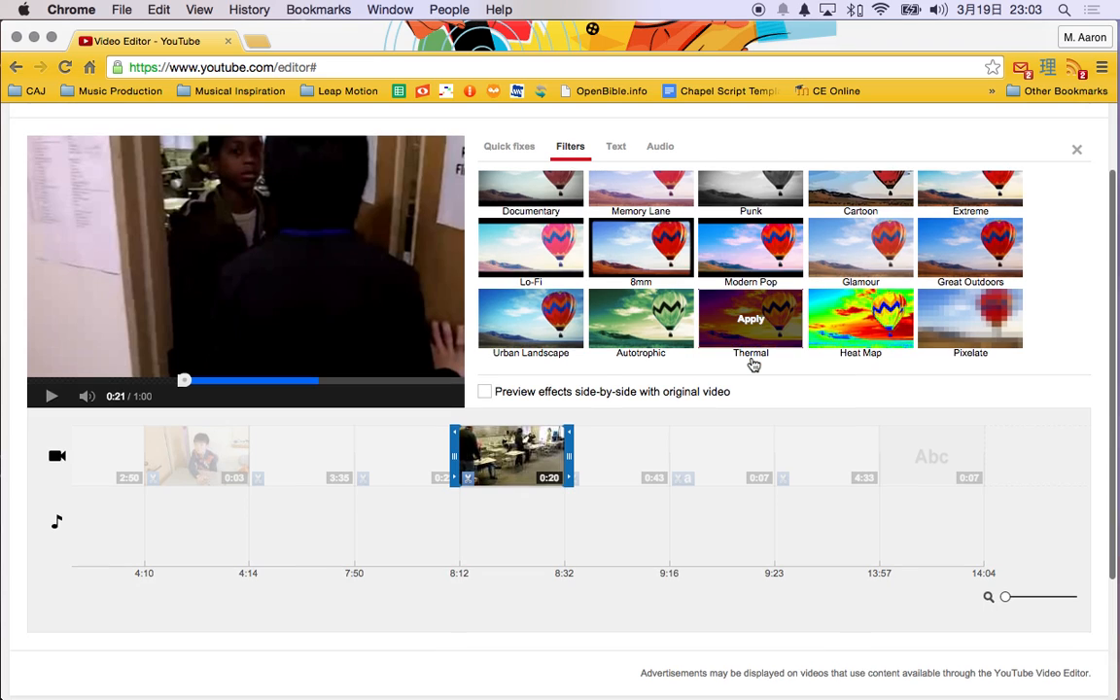
scroll(751, 362, down, 1)
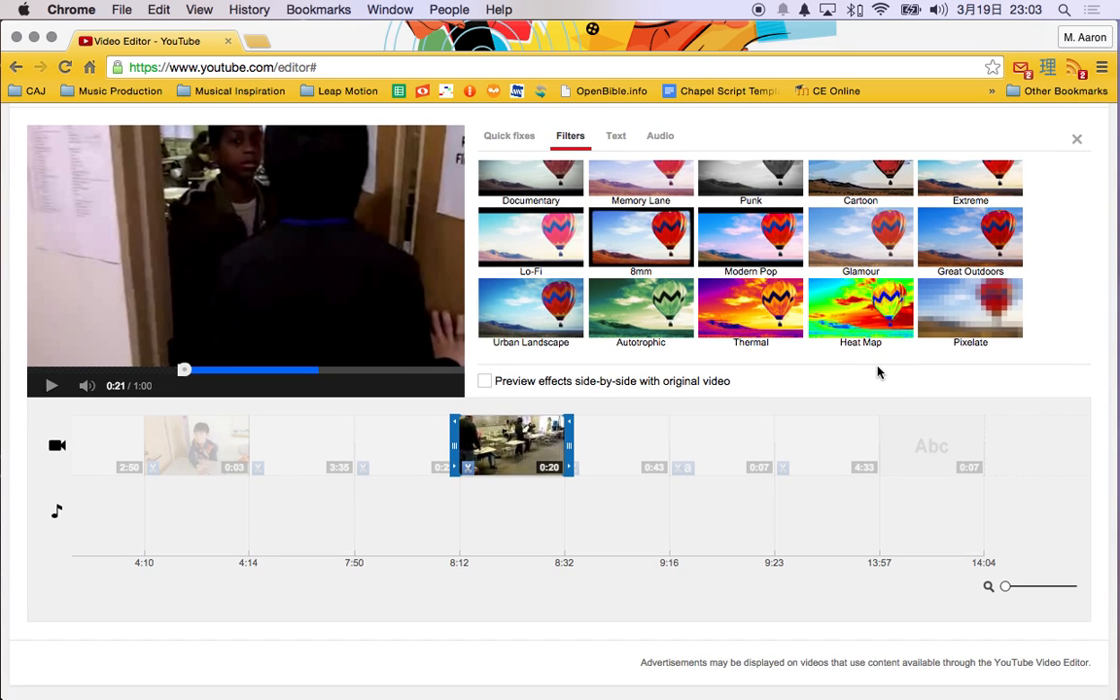
mouse_move(878, 321)
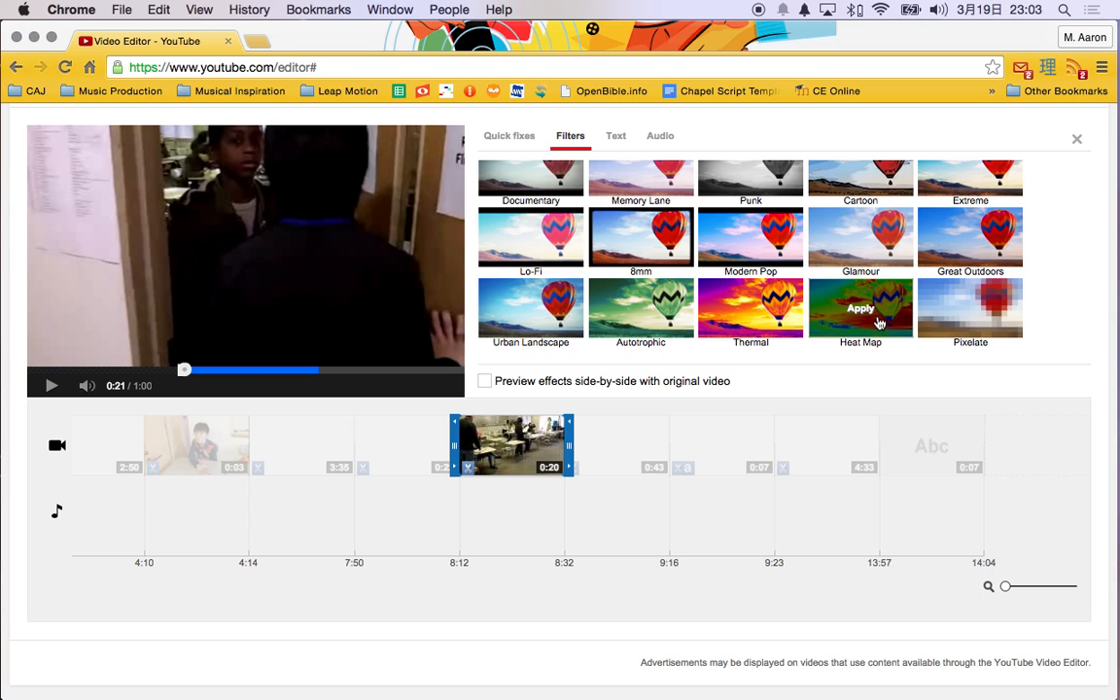
scroll(743, 309, up, 3)
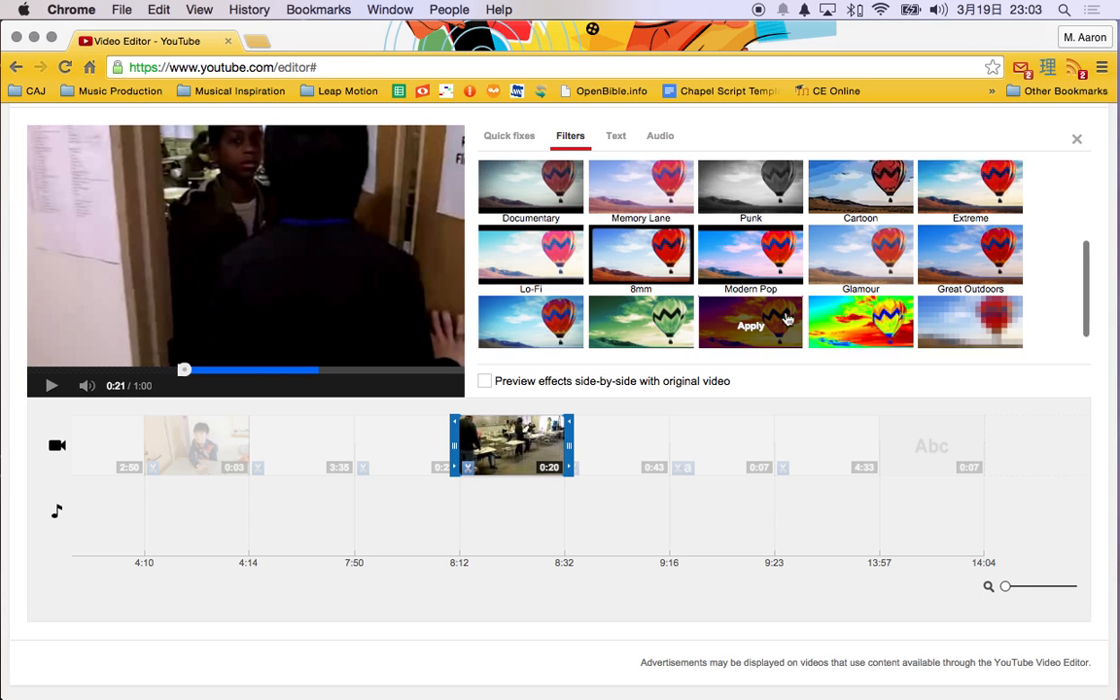
scroll(698, 313, up, 5)
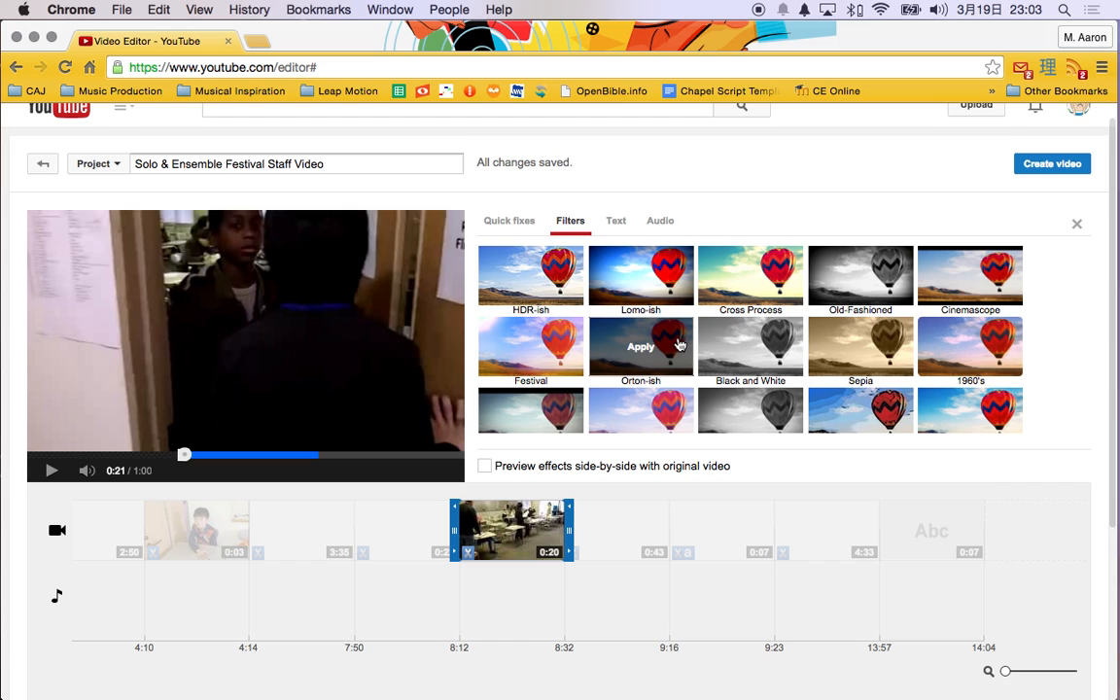
scroll(689, 345, down, 2)
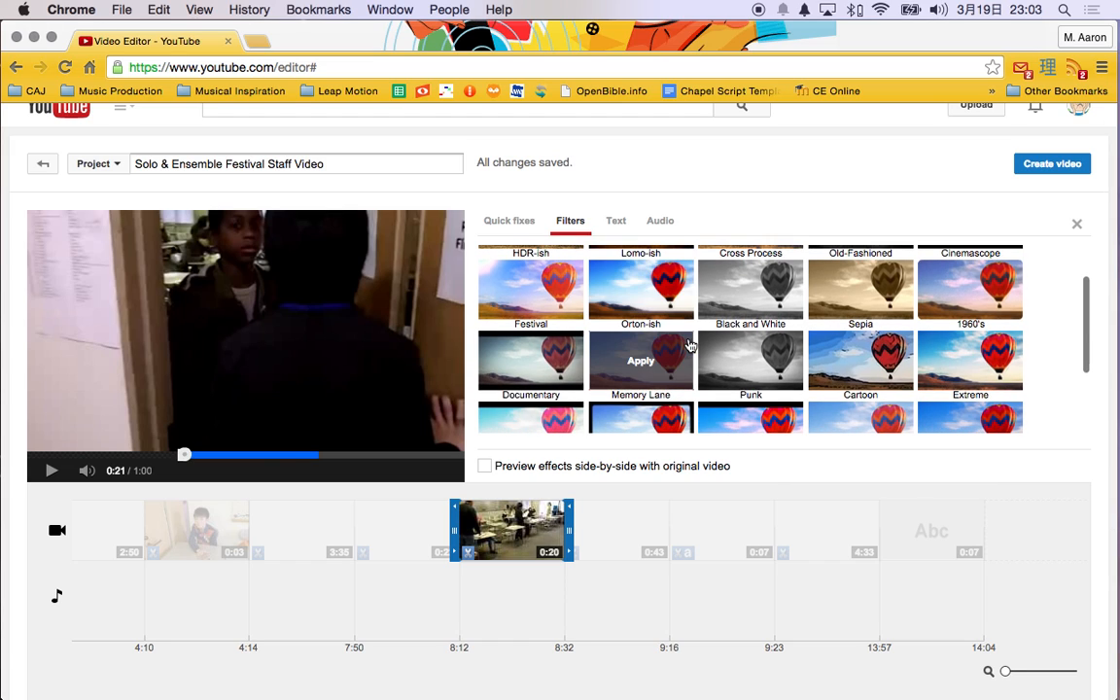
Step: Try the Festival, Cross Process and Old-Fashioned filters on the Runner video 1 clip and remove all three
click(543, 298)
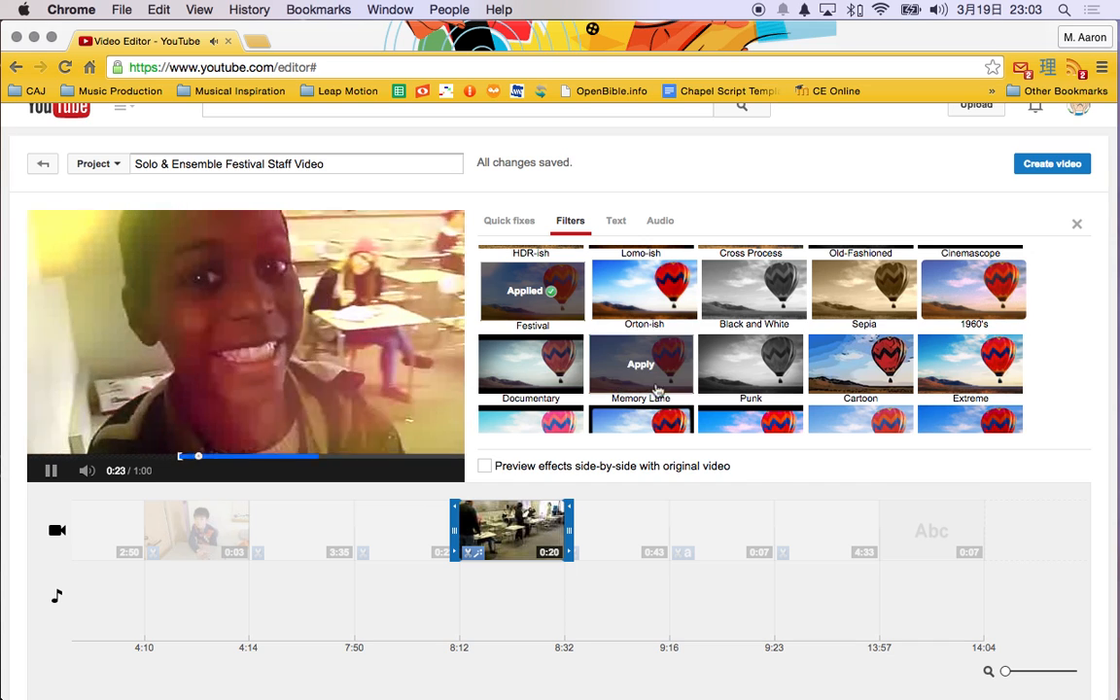
scroll(768, 367, up, 2)
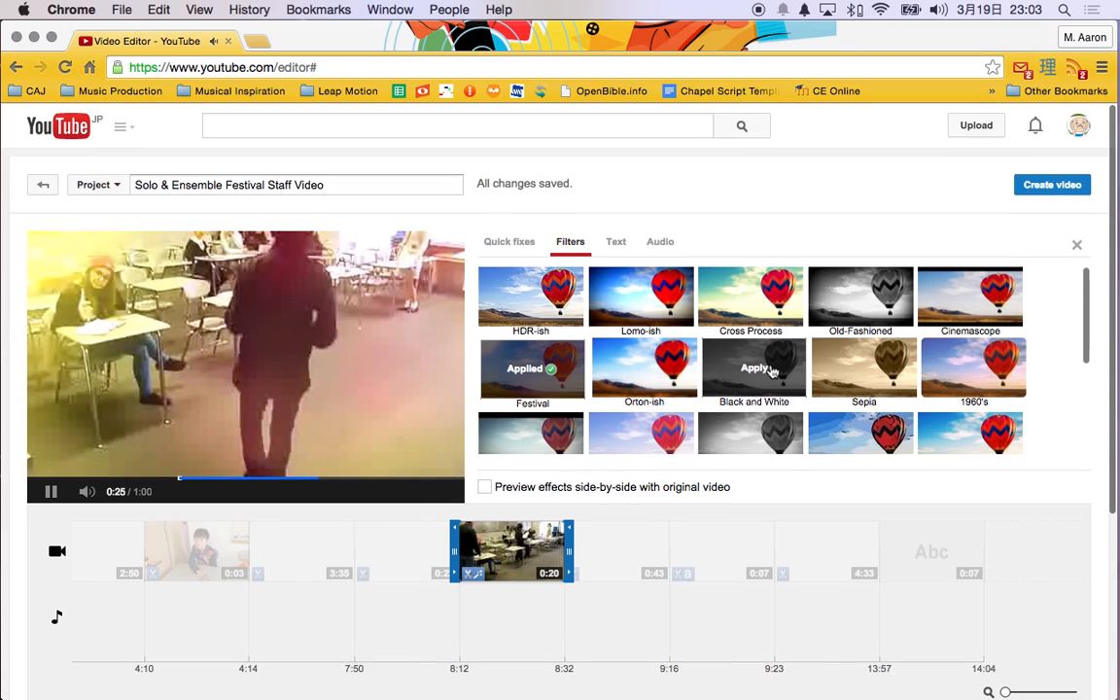
click(762, 313)
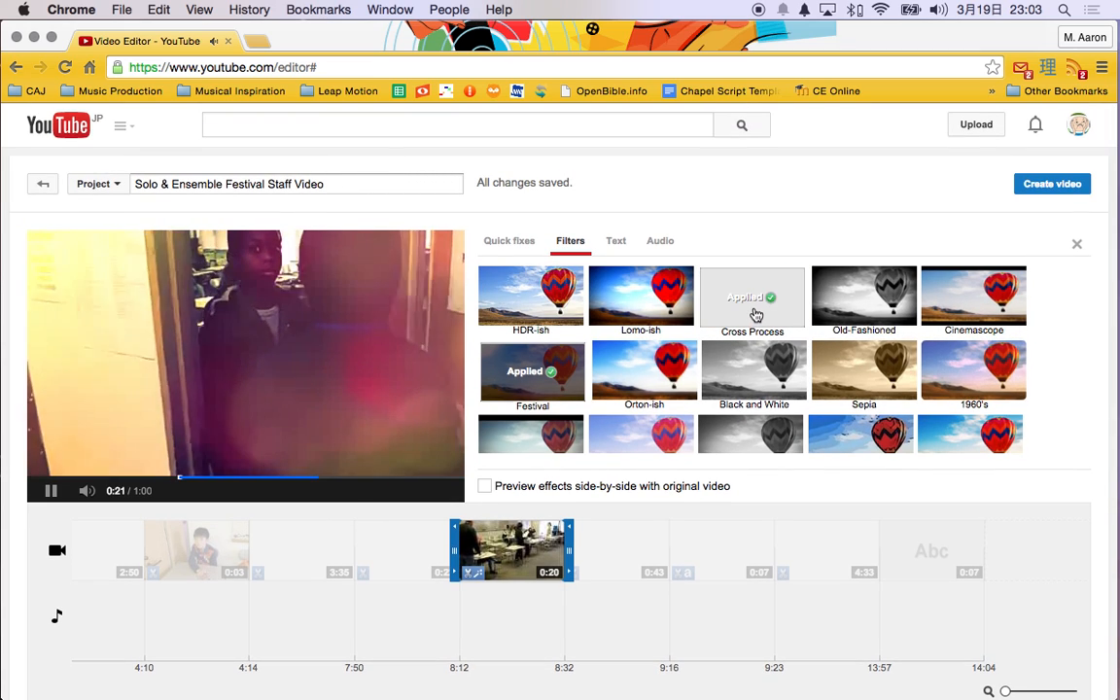
click(562, 372)
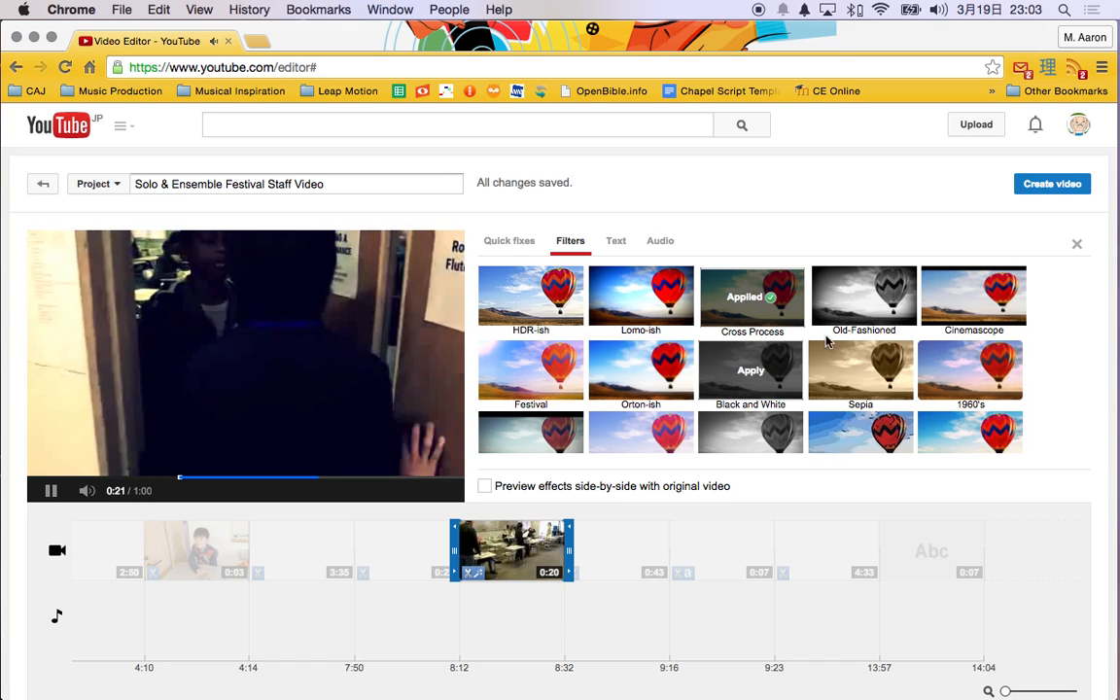
click(860, 297)
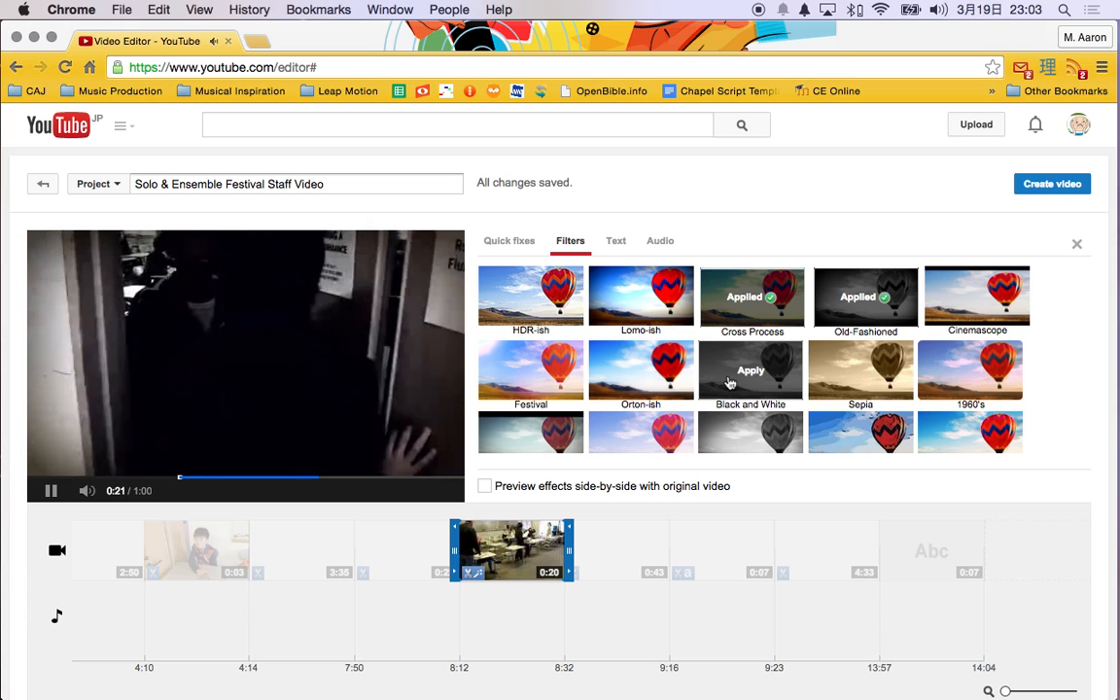
click(756, 304)
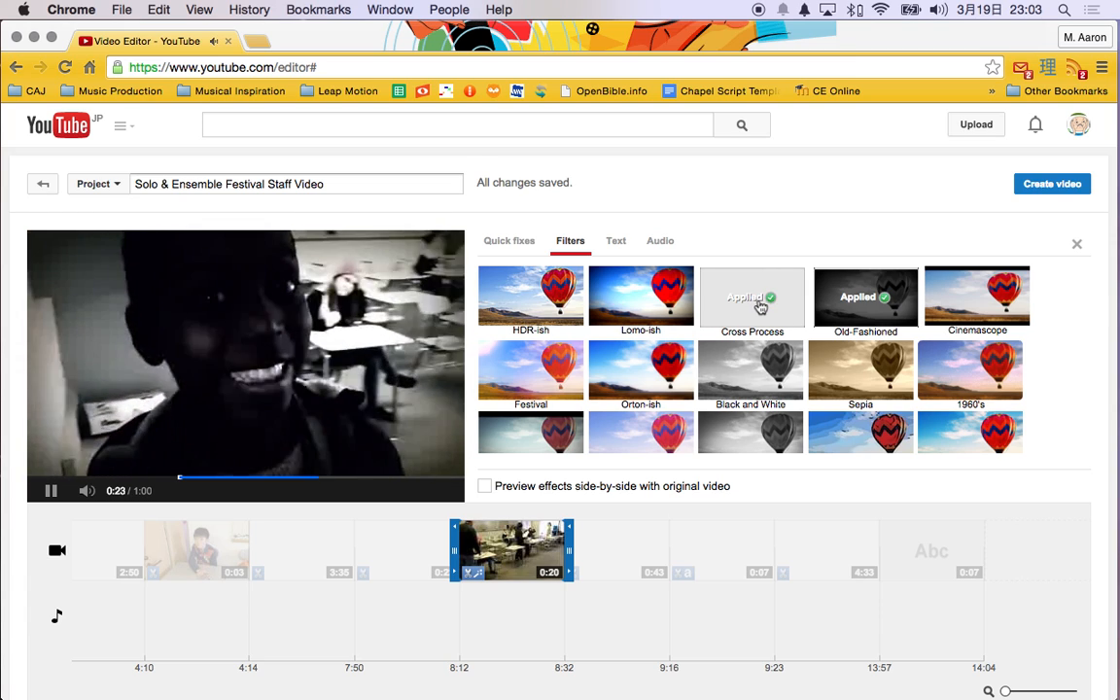
click(861, 296)
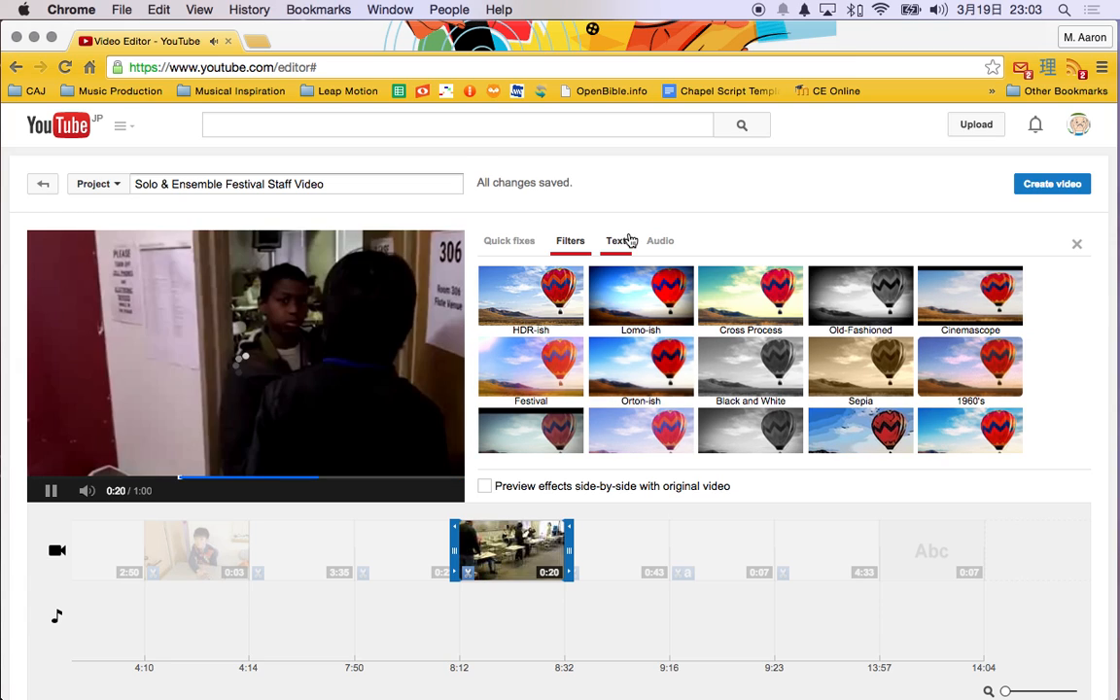
Step: Review the Runner video 1 clip's text and audio settings, and leave its clip editing with the preview paused
click(622, 240)
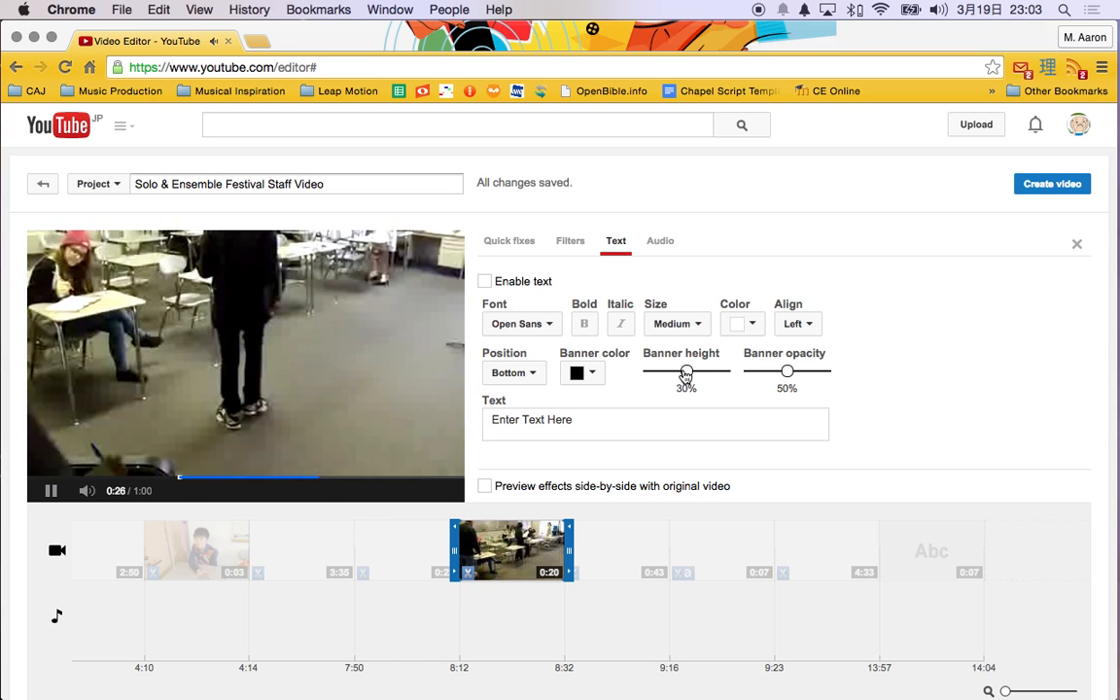
click(658, 249)
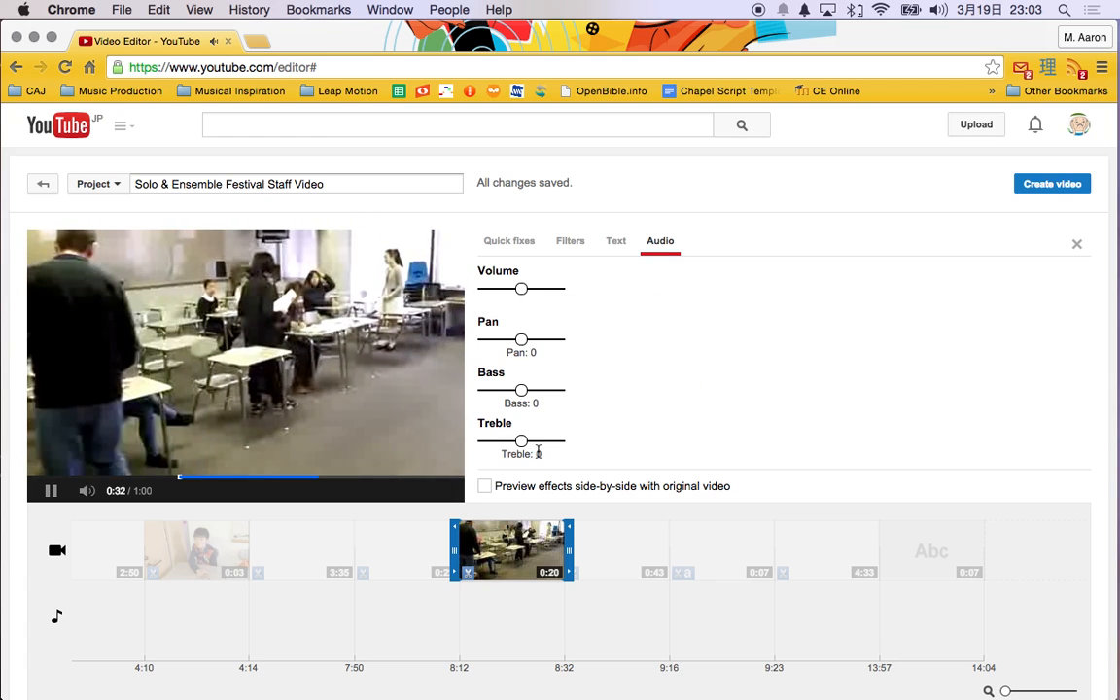
click(52, 494)
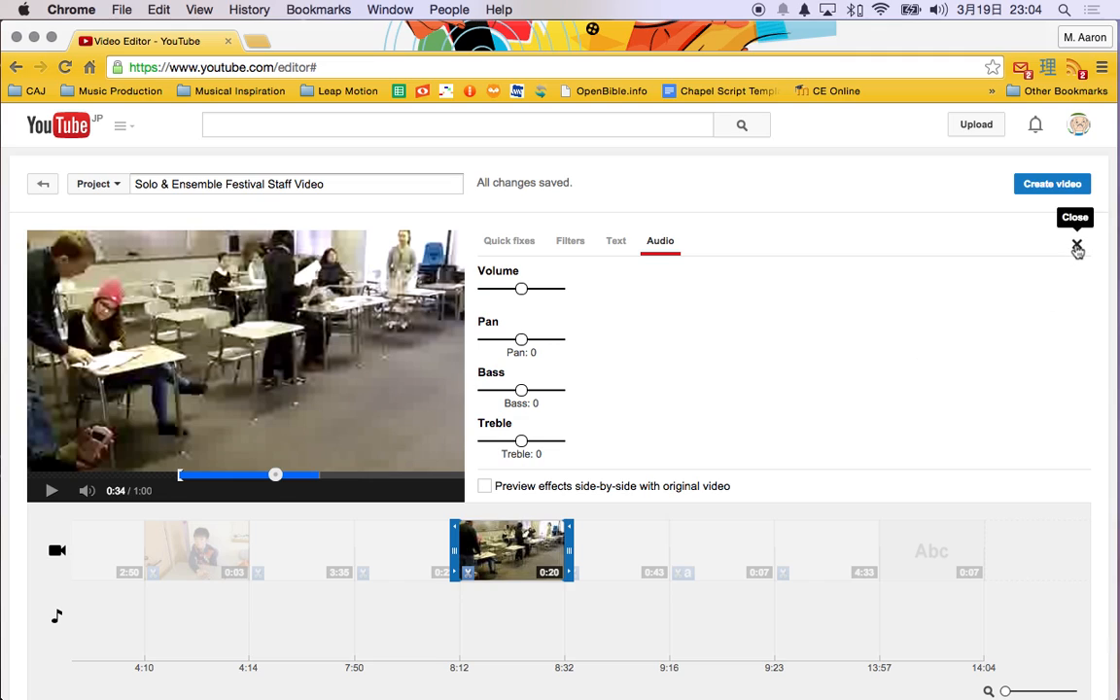
click(522, 627)
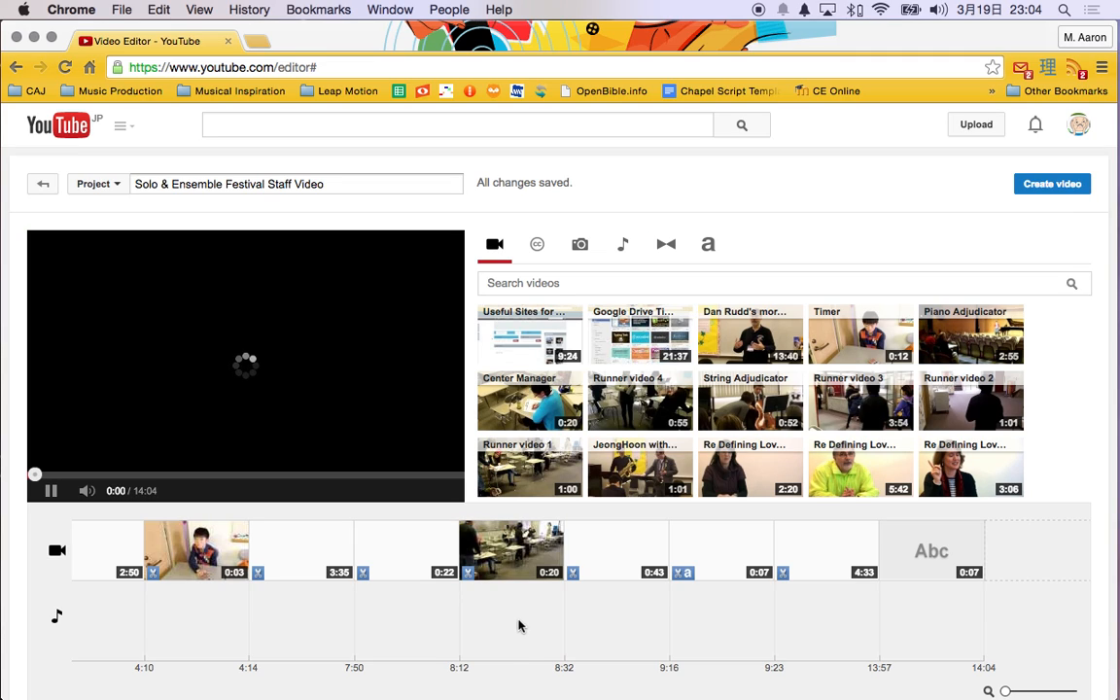
click(47, 496)
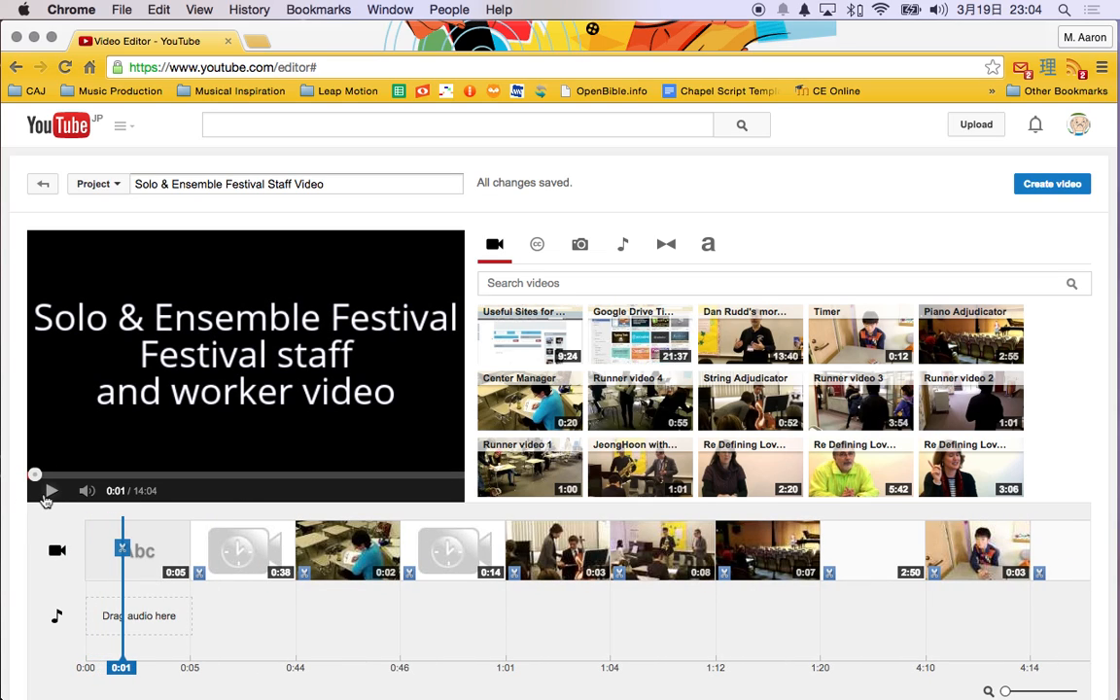
Step: Browse the library's audio tracks and preview the first seconds of Going, Going, Gone by The 126ers
click(621, 251)
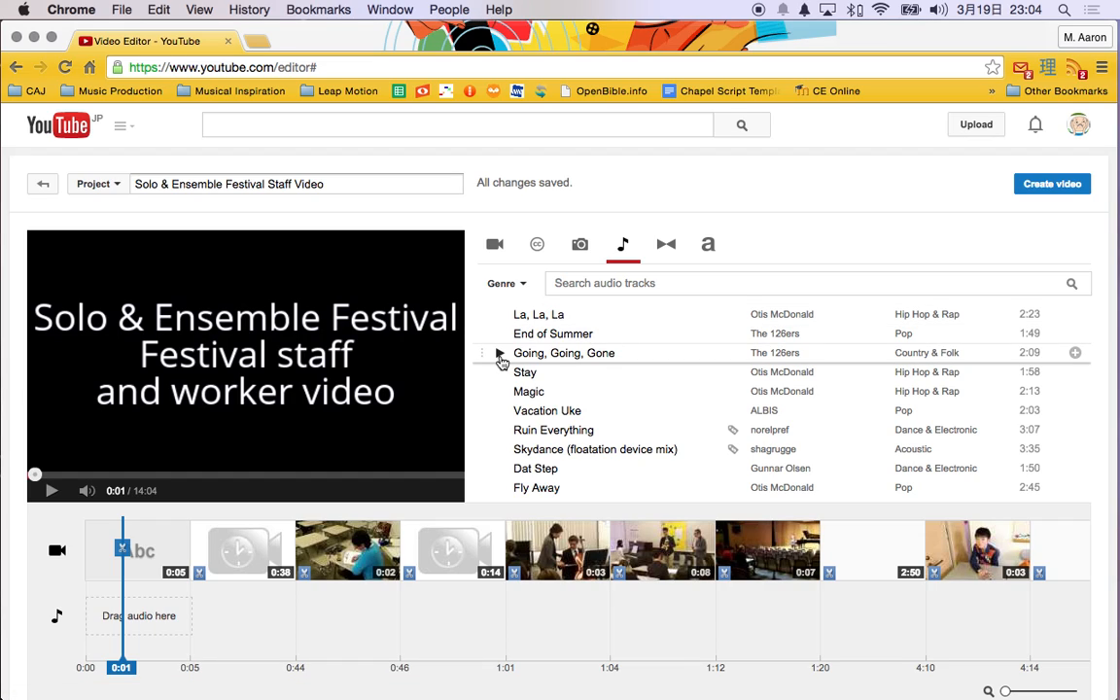
click(500, 357)
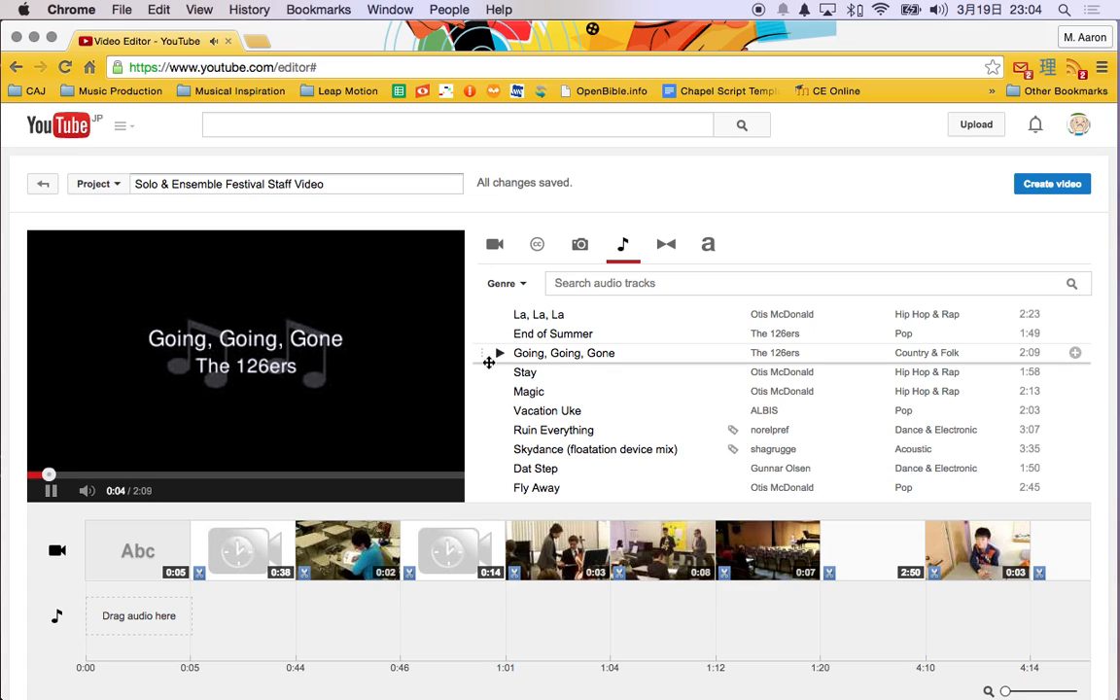
click(43, 492)
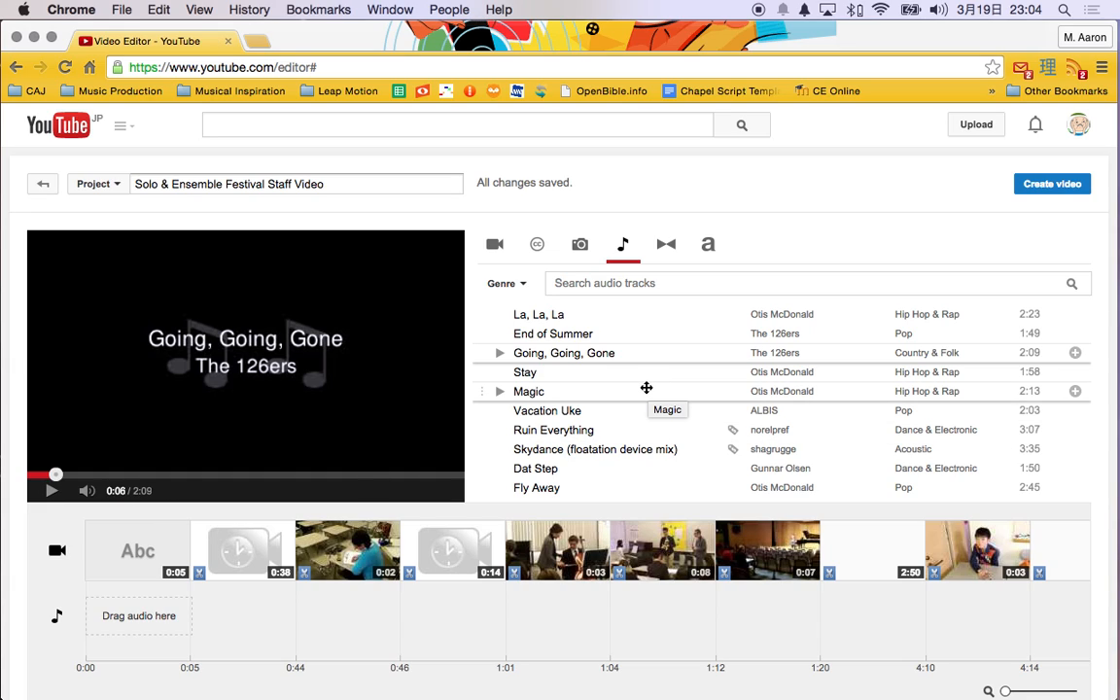
scroll(650, 388, down, 5)
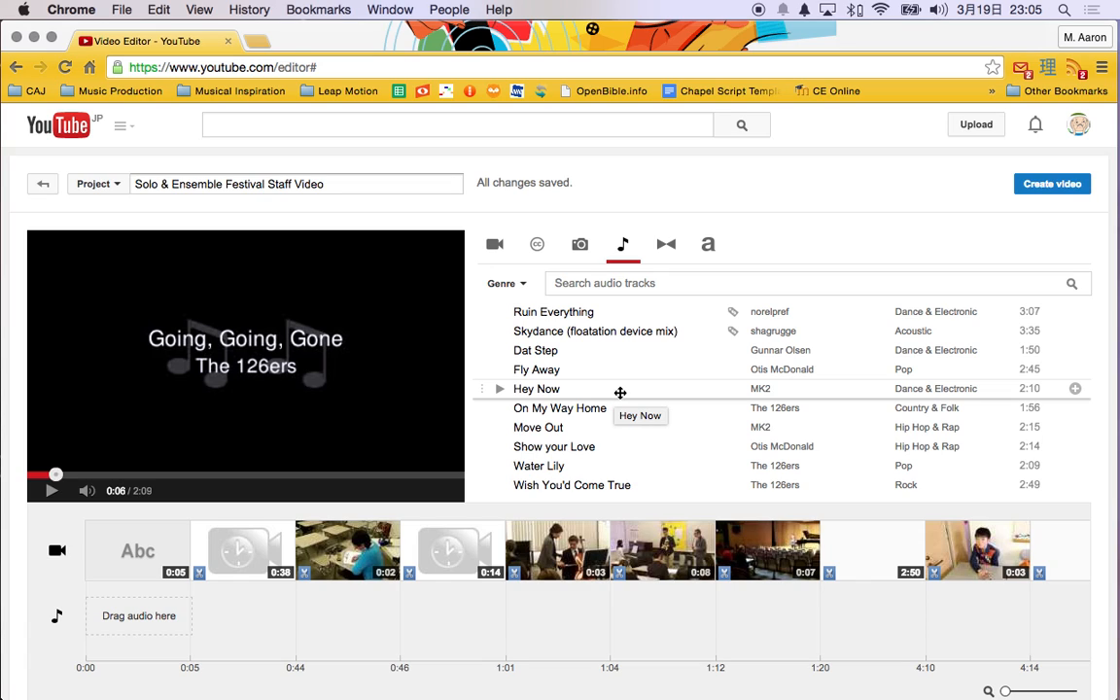
Step: Look through the available transitions down to Radial Wipe and back to the first ones
click(669, 249)
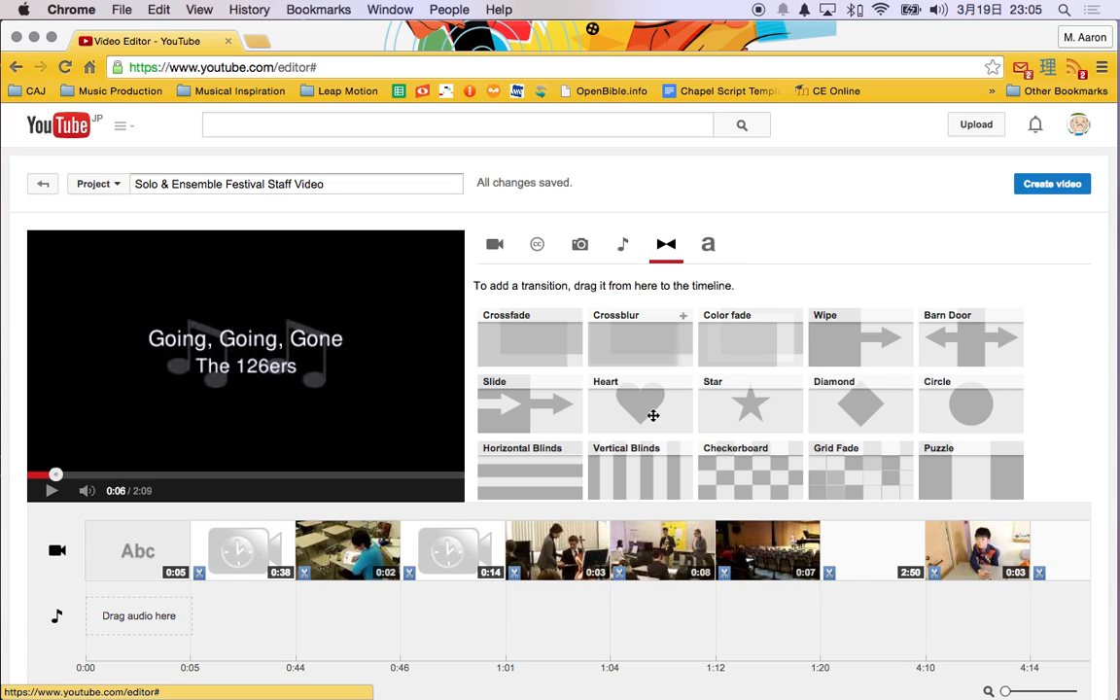
scroll(657, 457, down, 2)
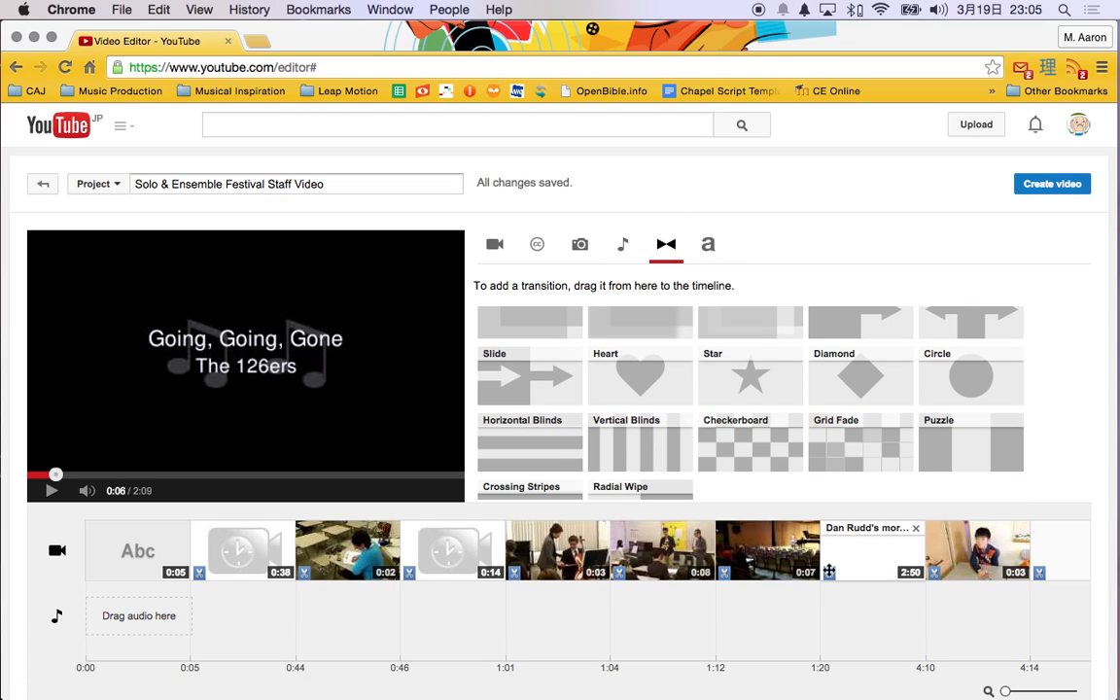
scroll(575, 368, down, 4)
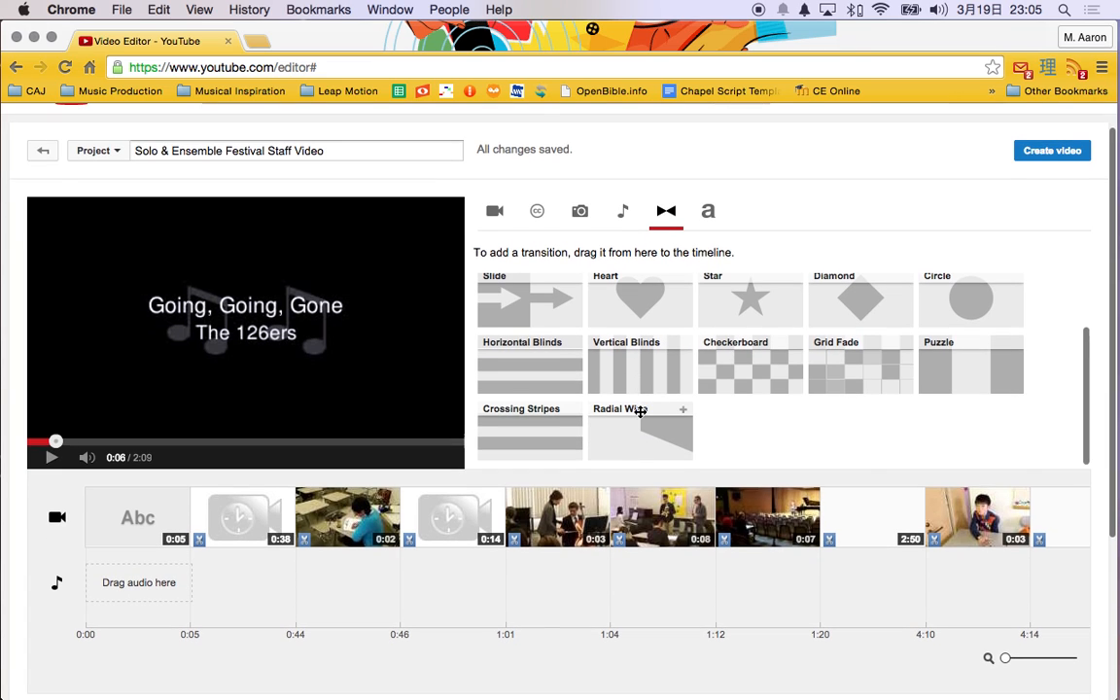
scroll(640, 411, up, 5)
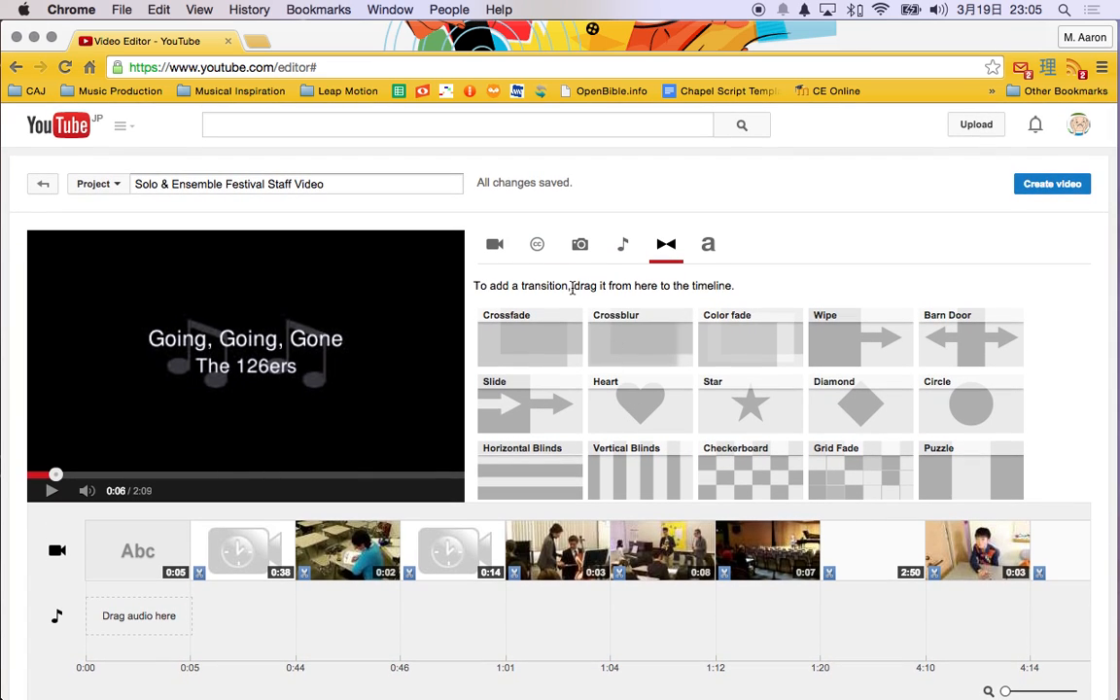
Step: View the option for adding photos to the project and browse the example Creative Commons videos
click(579, 247)
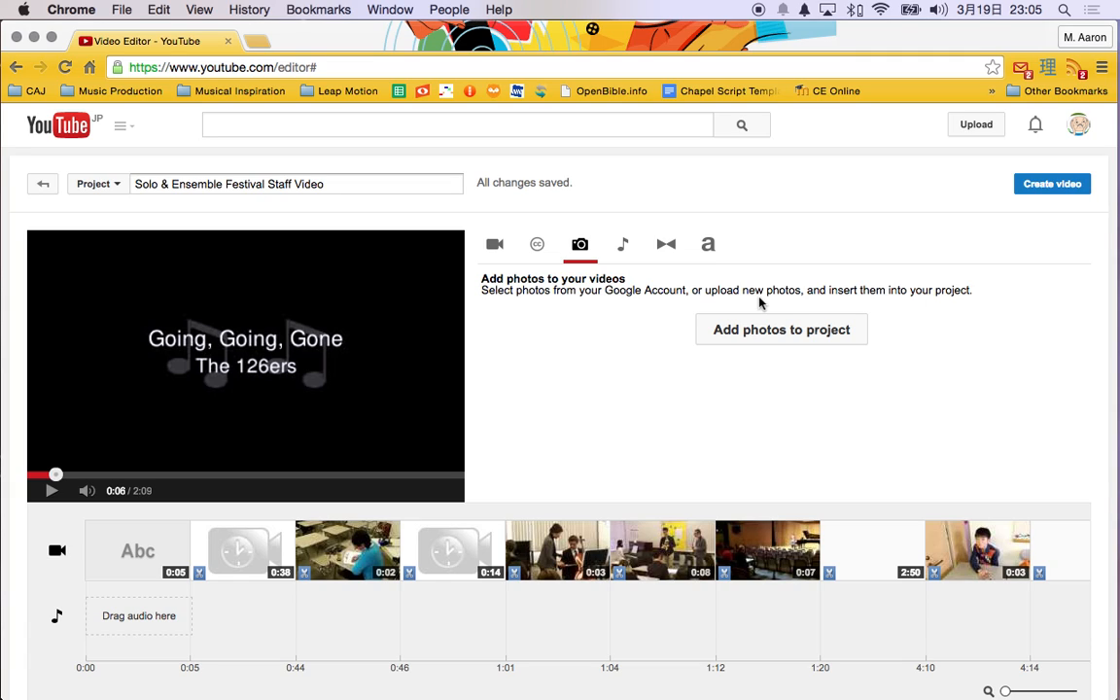
click(541, 249)
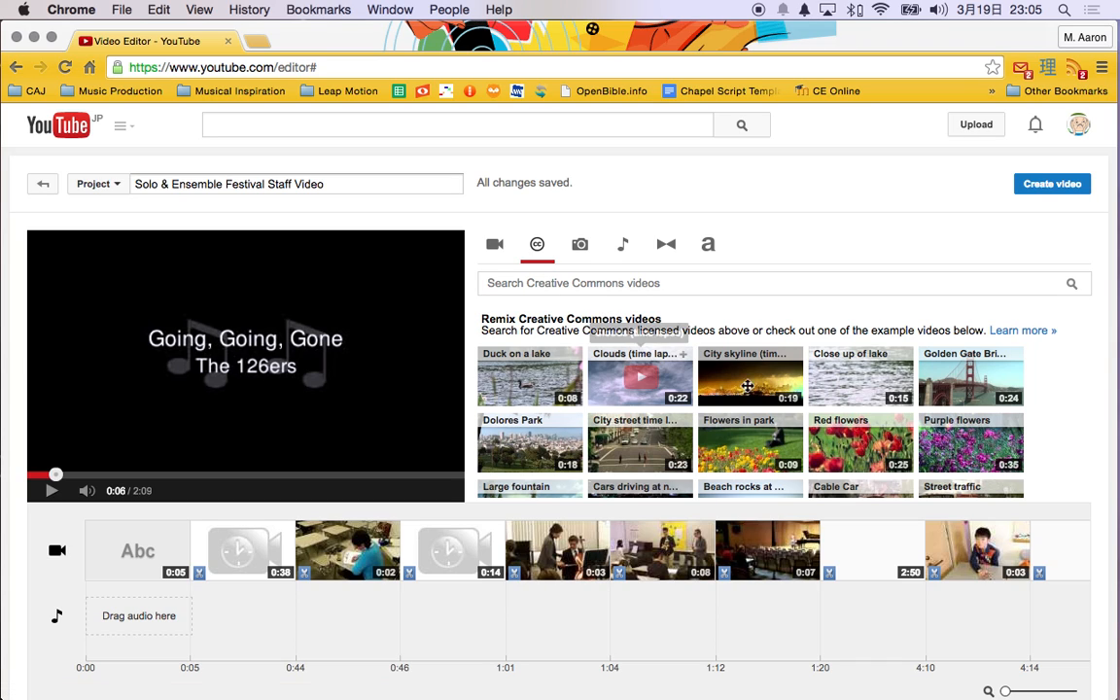
scroll(818, 399, down, 3)
scroll(818, 399, down, 5)
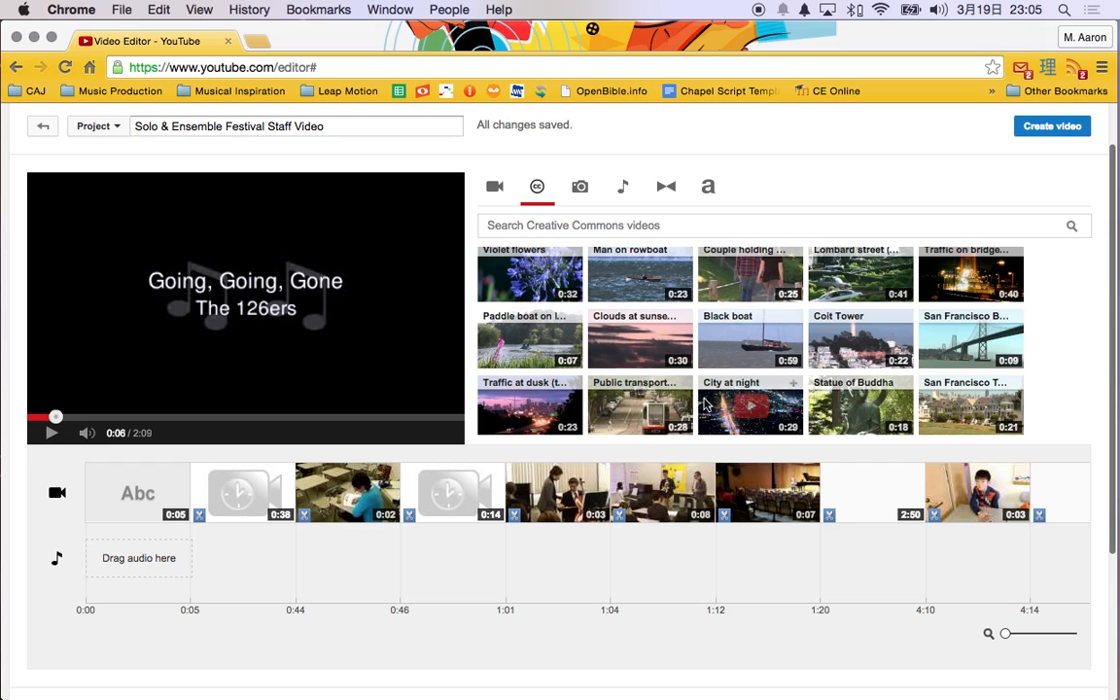
scroll(653, 356, up, 6)
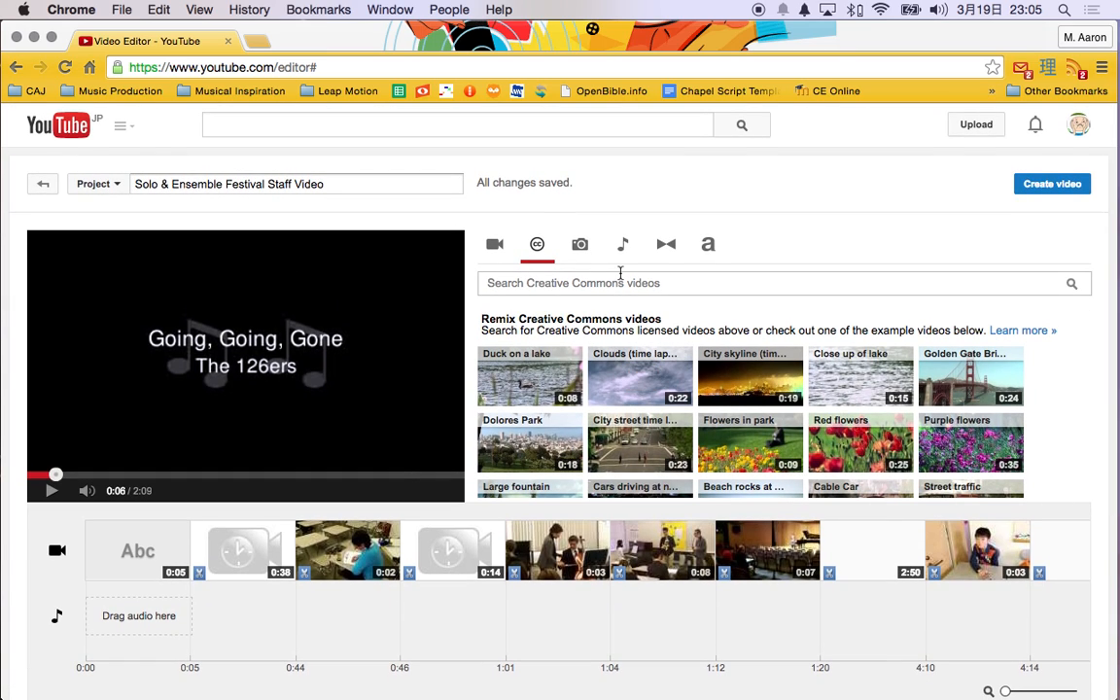
Step: Show the uploaded videos again and look along the timeline to the closing title
click(507, 244)
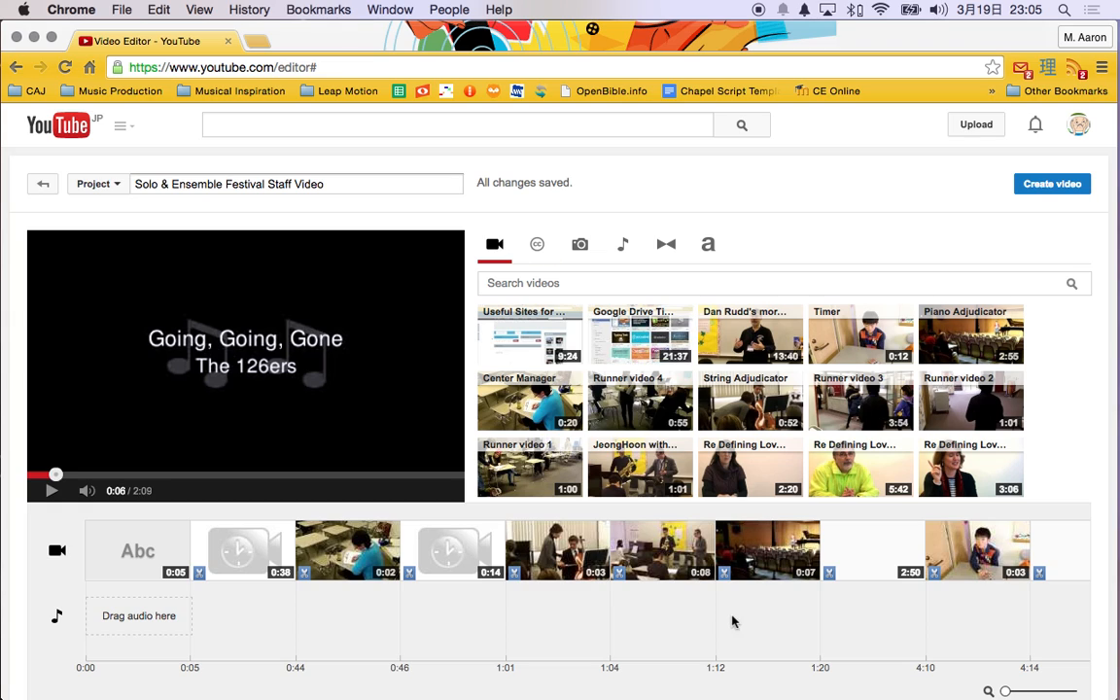
scroll(709, 608, right, 10)
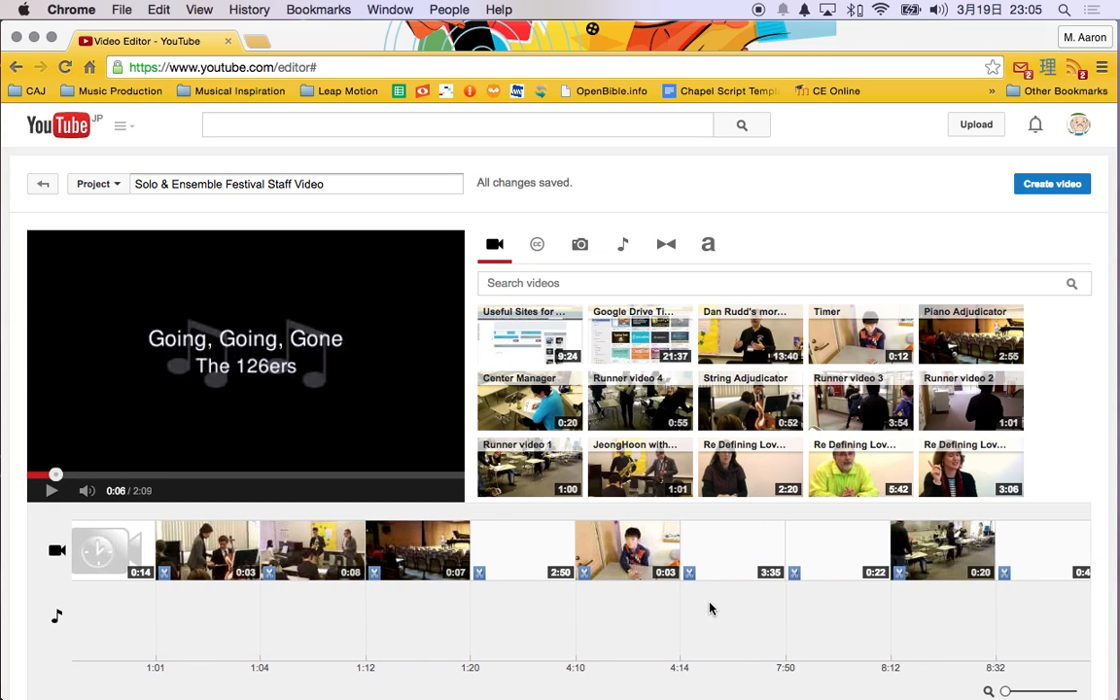
scroll(710, 608, right, 8)
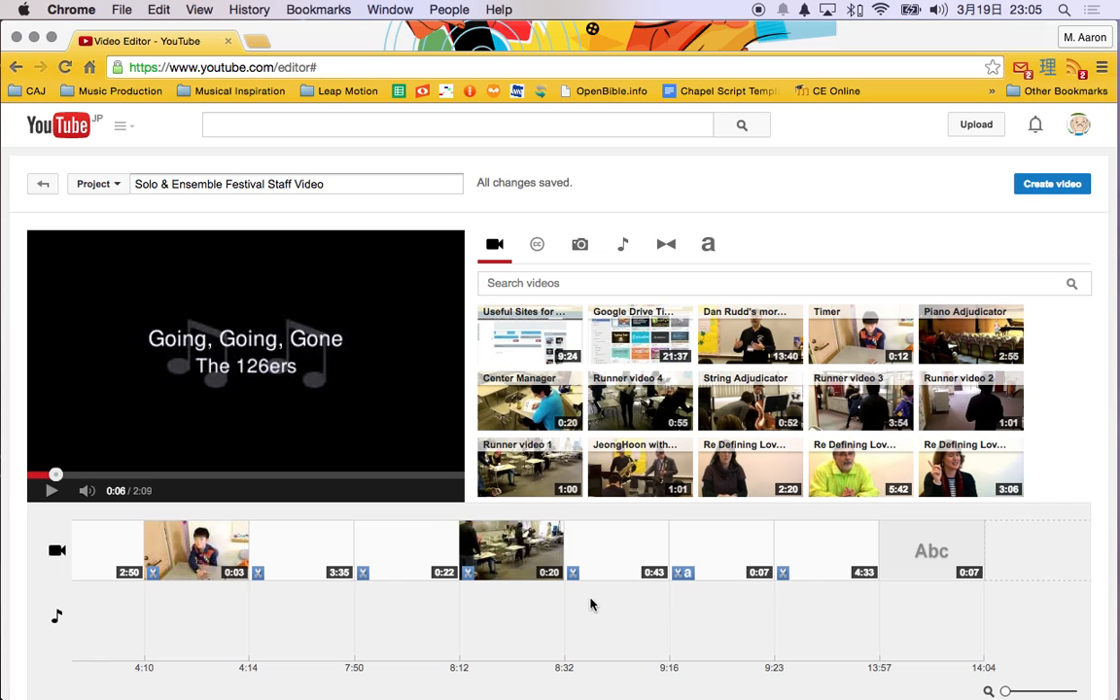
Step: Open the text settings of the closing title at the timeline's end, pause its preview and read through its text
scroll(591, 604, left, 11)
scroll(625, 603, right, 11)
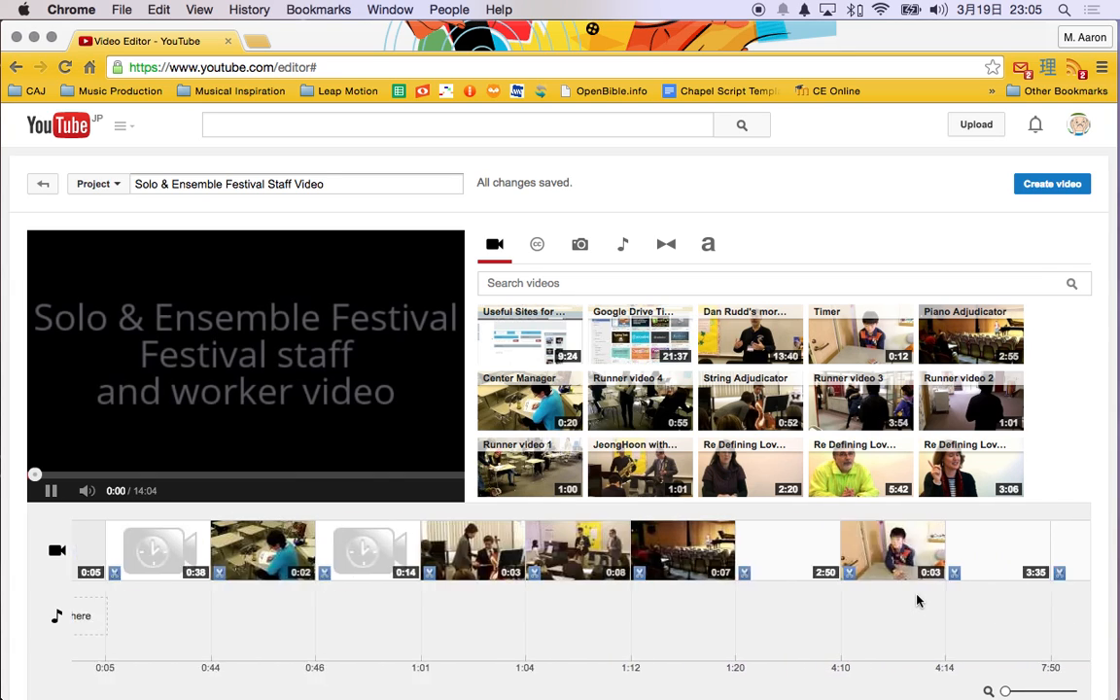
click(50, 490)
mouse_move(153, 562)
scroll(685, 636, right, 10)
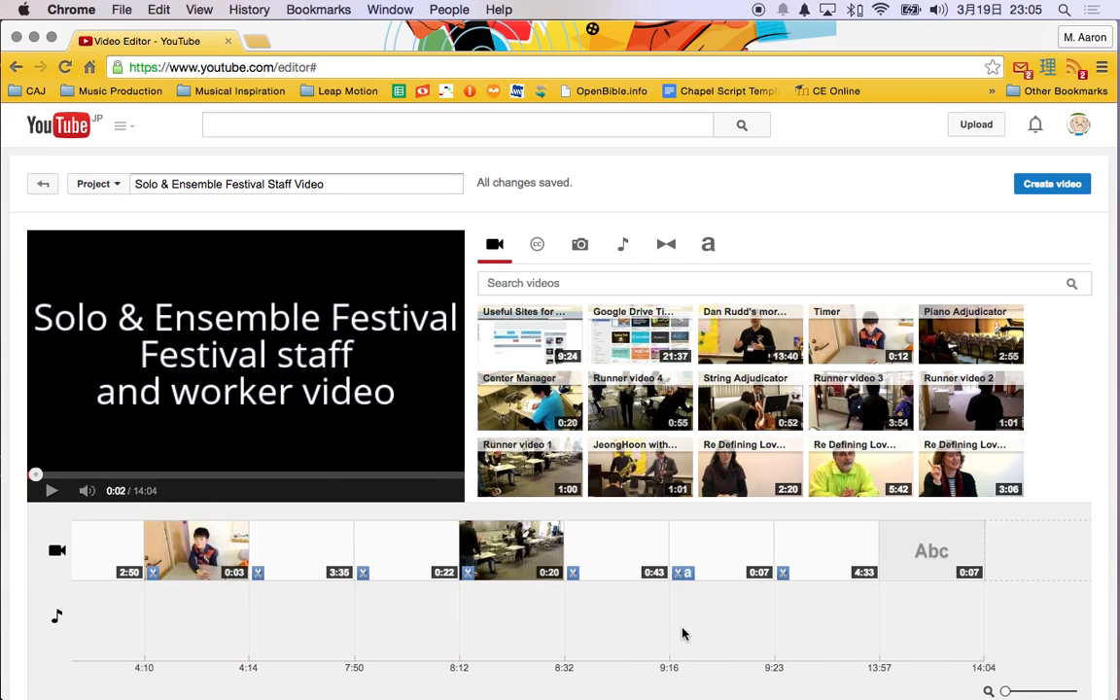
click(924, 558)
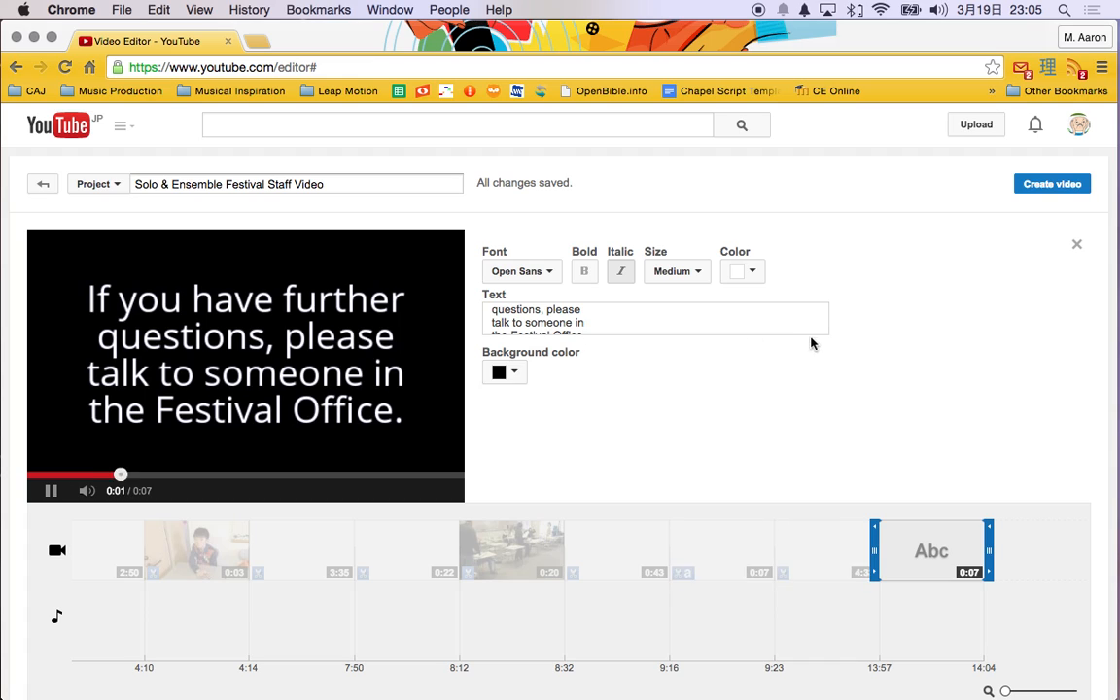
click(51, 490)
scroll(639, 311, up, 2)
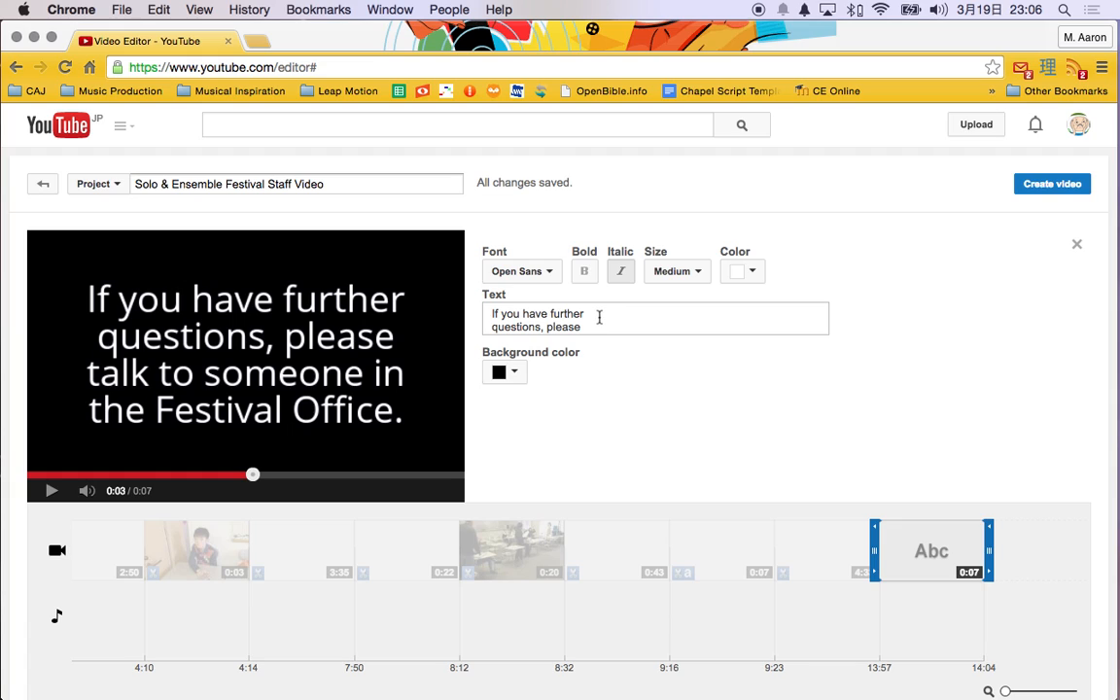
scroll(613, 324, down, 3)
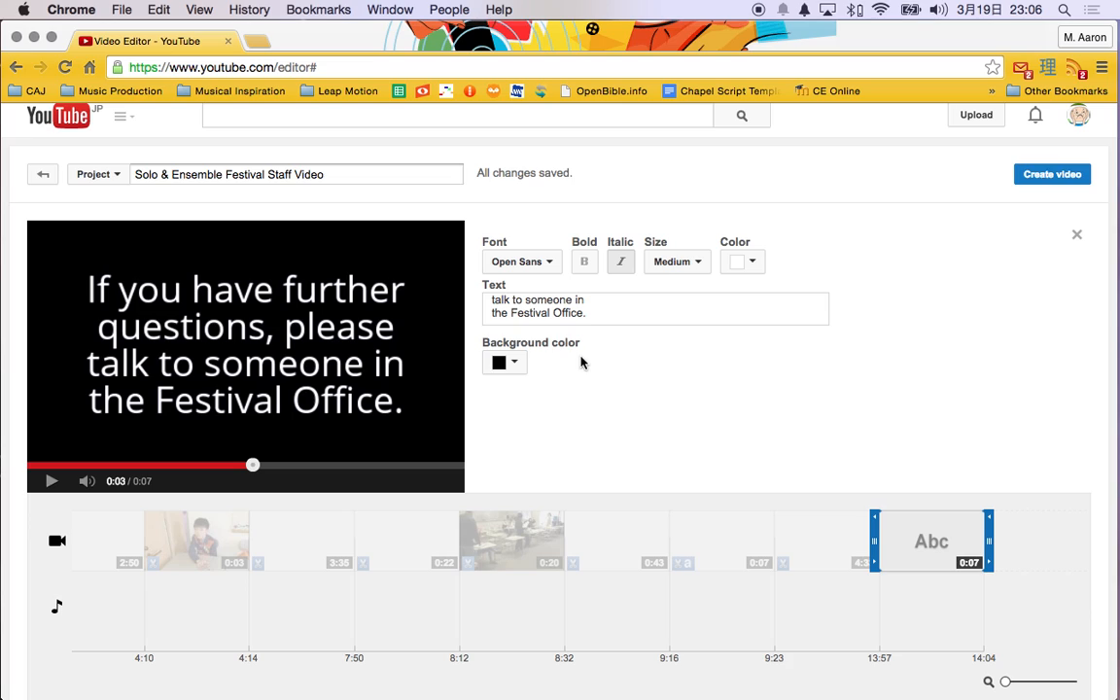
Step: Add a new line reading "Like this" after "the Festival Office." in the closing title's text
click(602, 312)
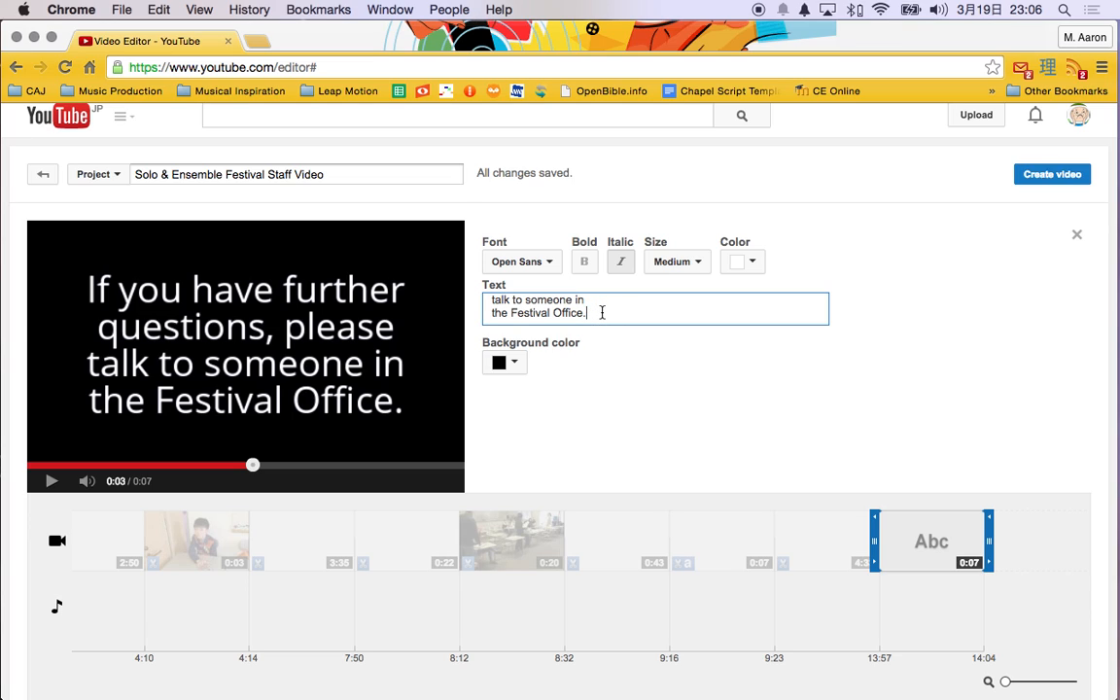
key(Return)
text(Like this)
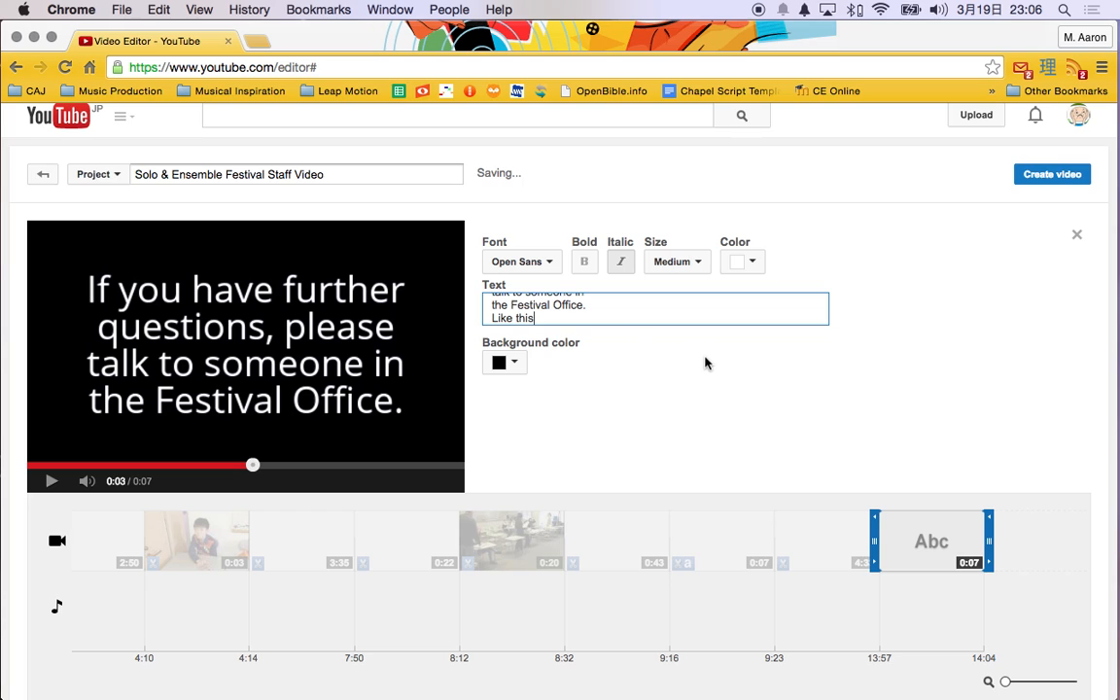
click(708, 361)
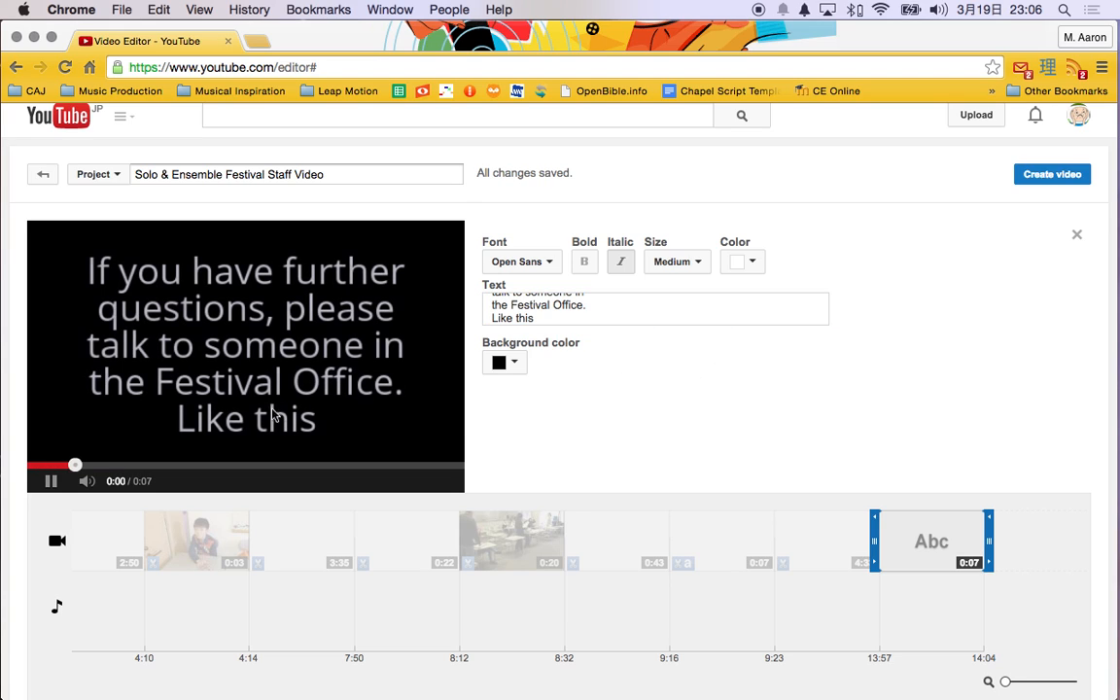
Step: Remove the "Like this" line from the closing title's text and pause the title's preview
click(557, 321)
triple_click(557, 321)
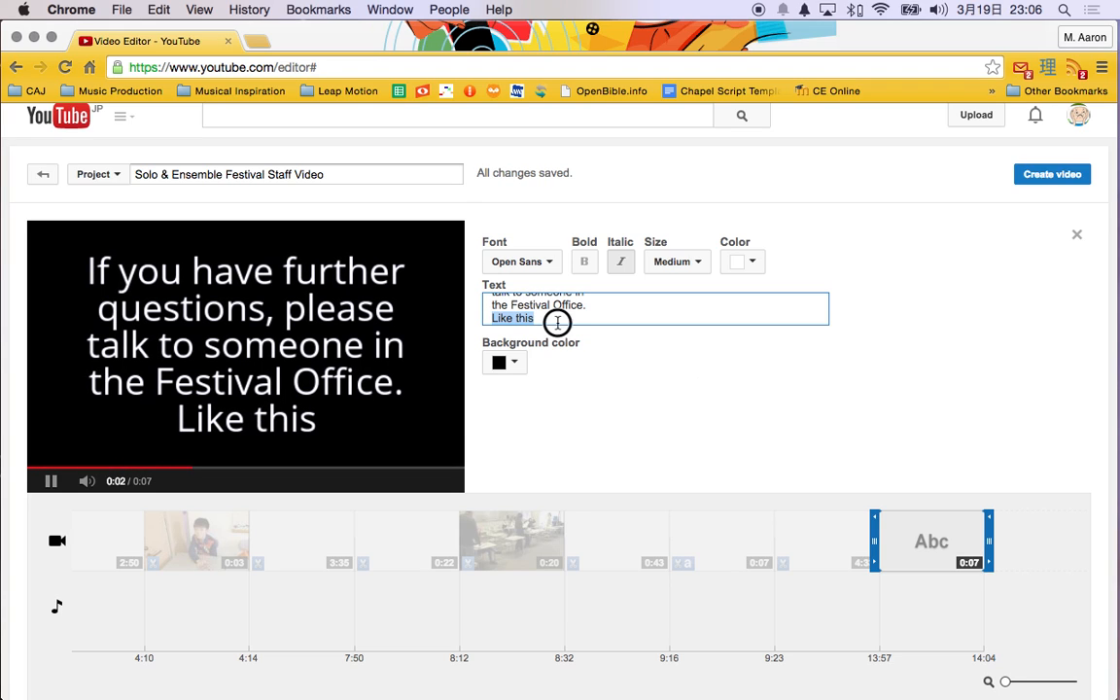
key(BackSpace)
key(BackSpace)
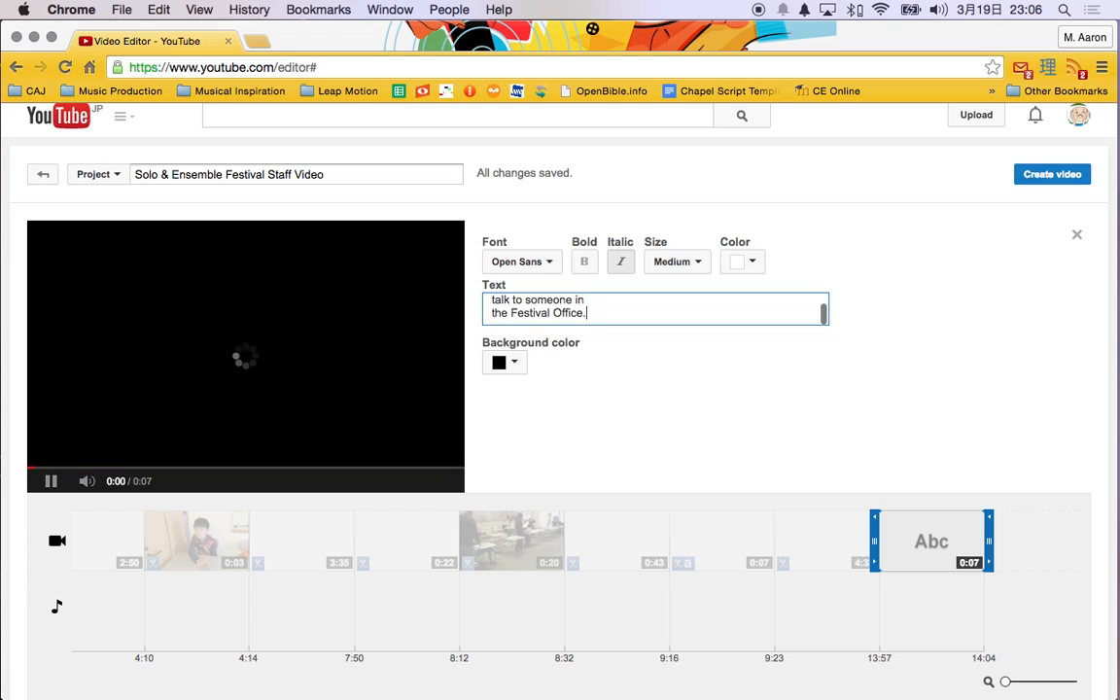
click(603, 385)
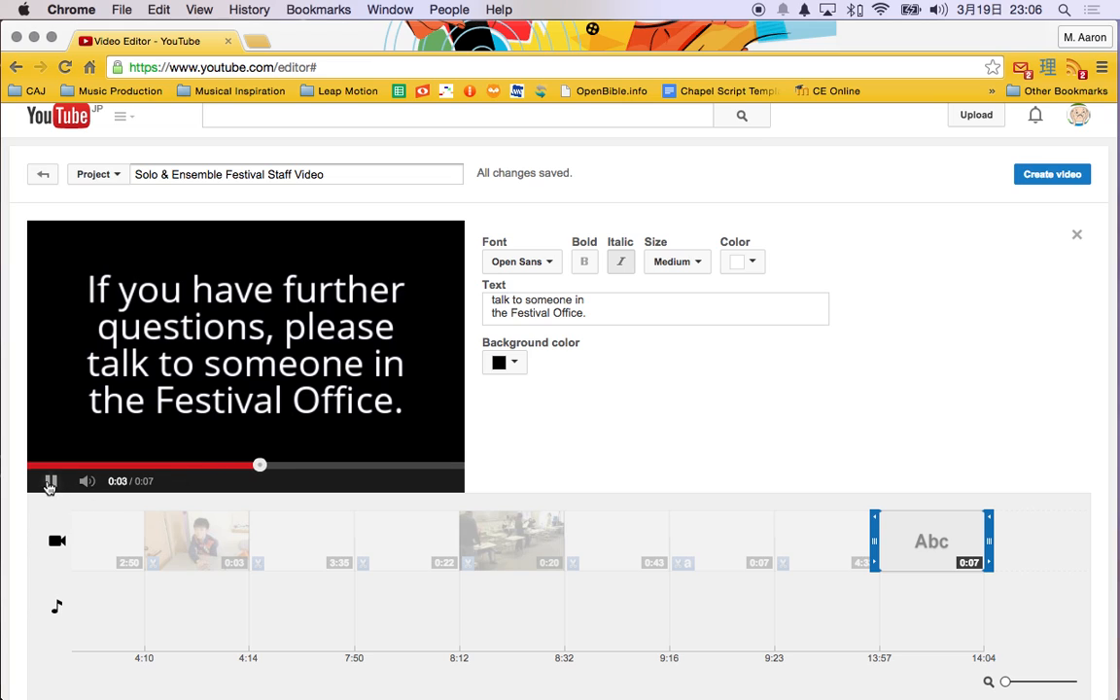
click(50, 483)
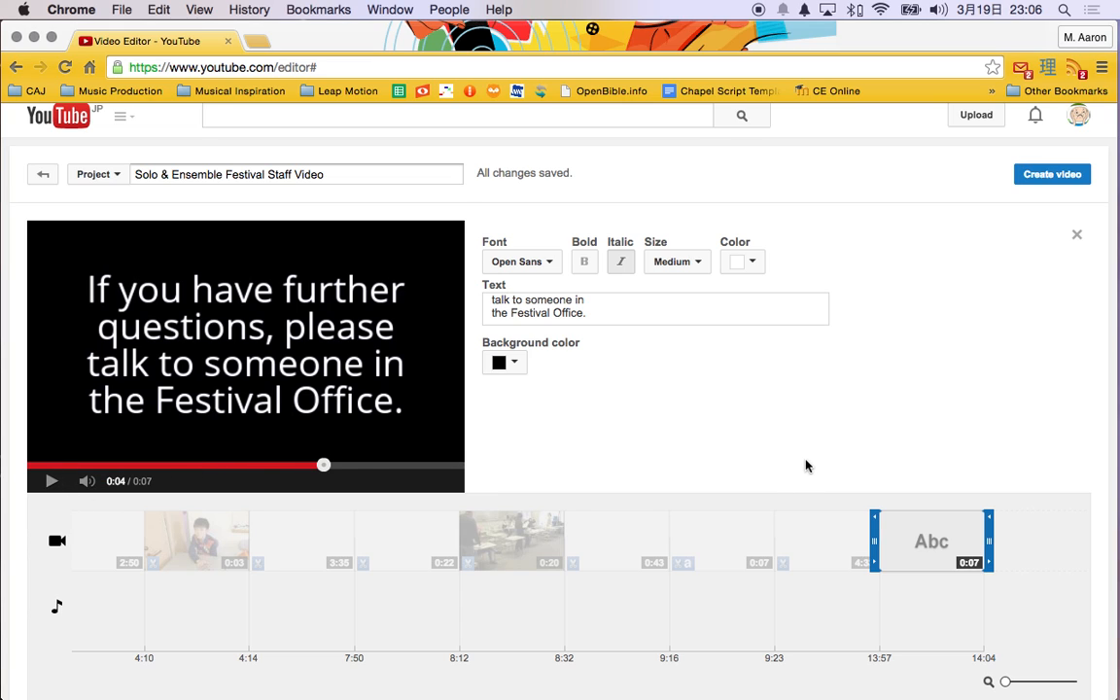
Step: Close the title's settings, pause the project preview on the opening title and show the start of the timeline
click(852, 615)
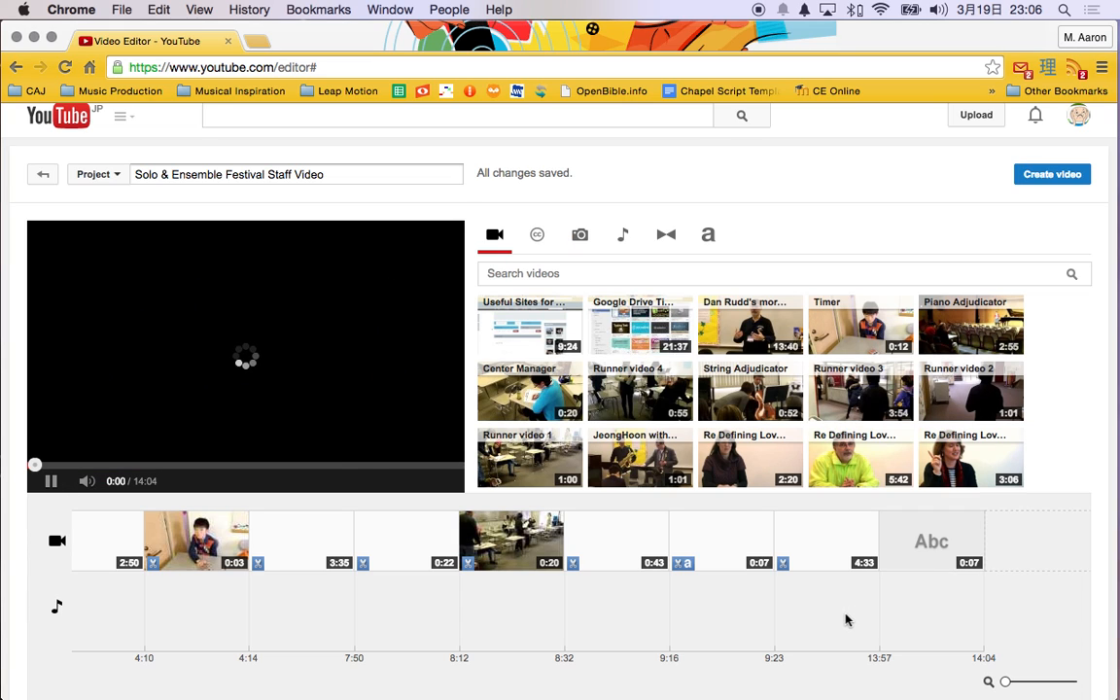
click(51, 481)
click(49, 483)
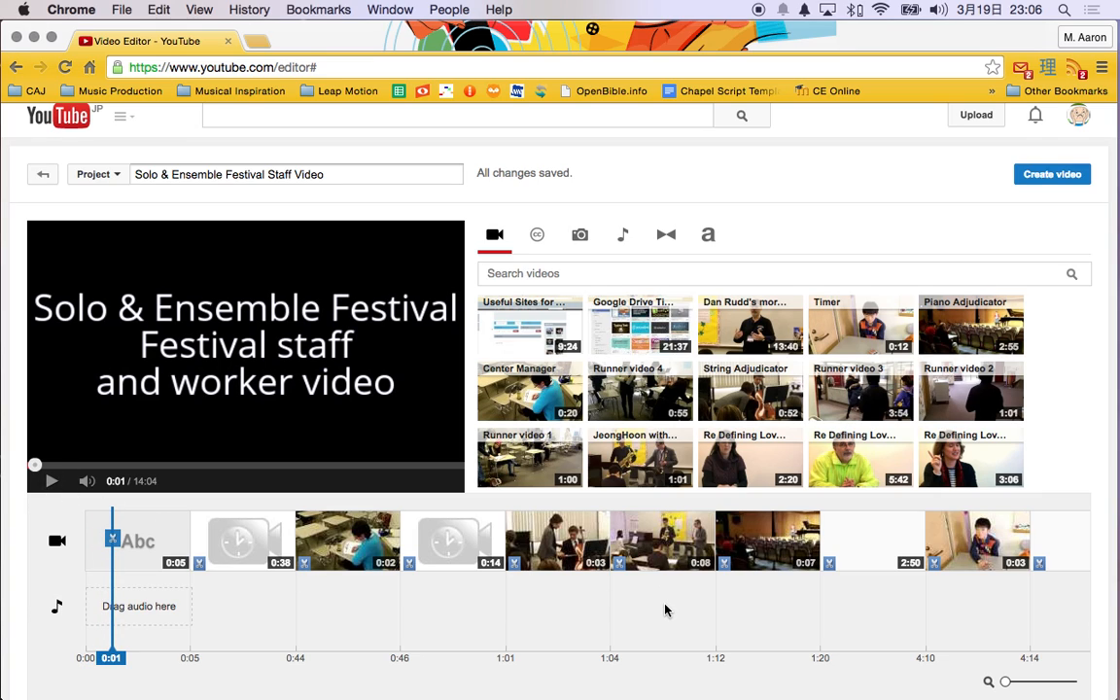
scroll(677, 610, up, 1)
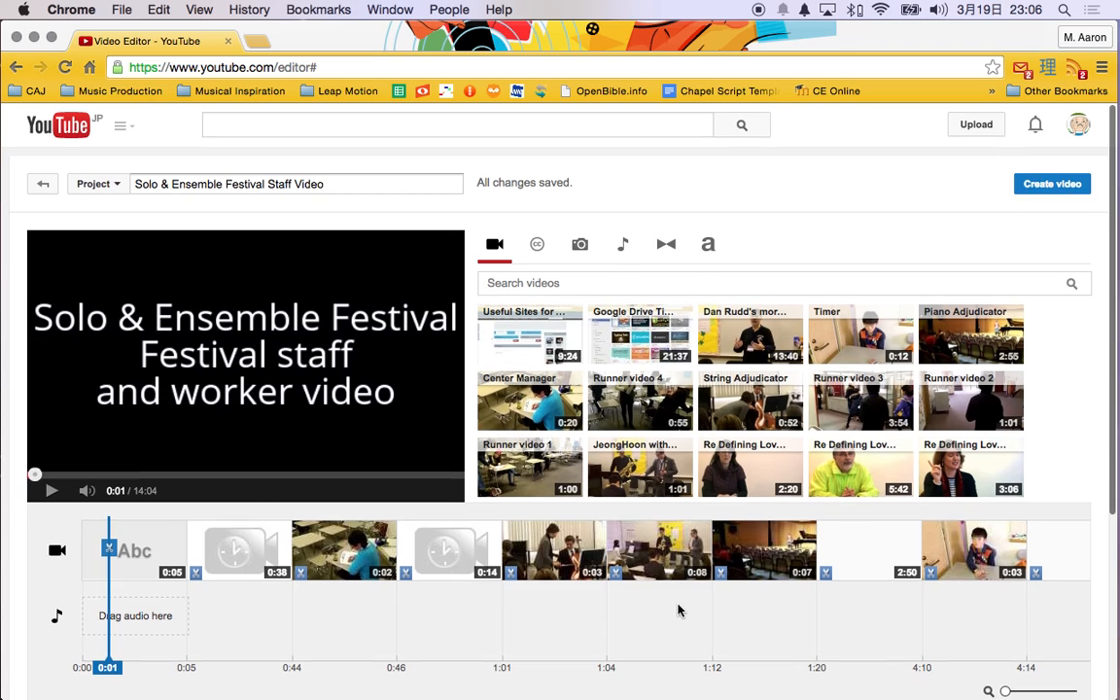